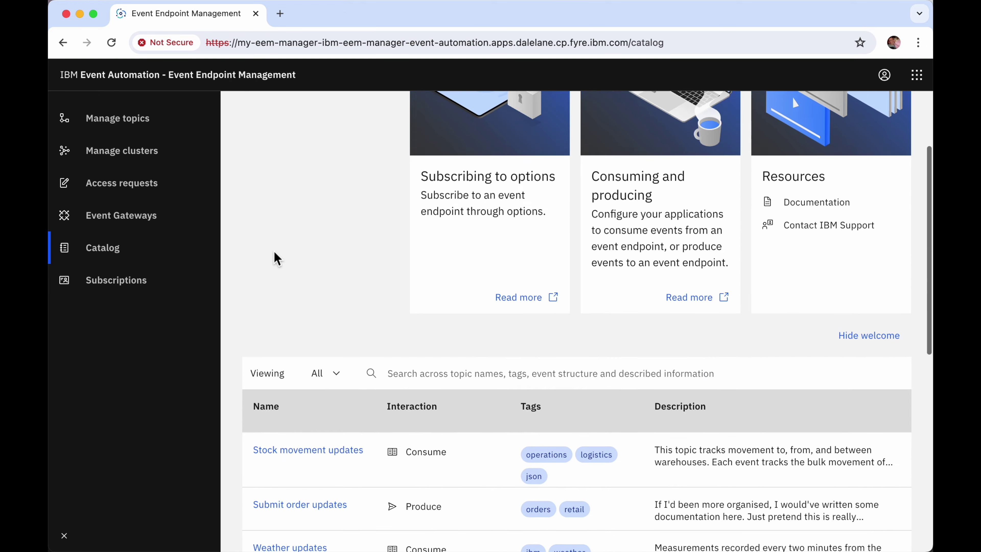
Open the Weather updates (Hursley) catalog entry and collapse the side navigation
click(286, 286)
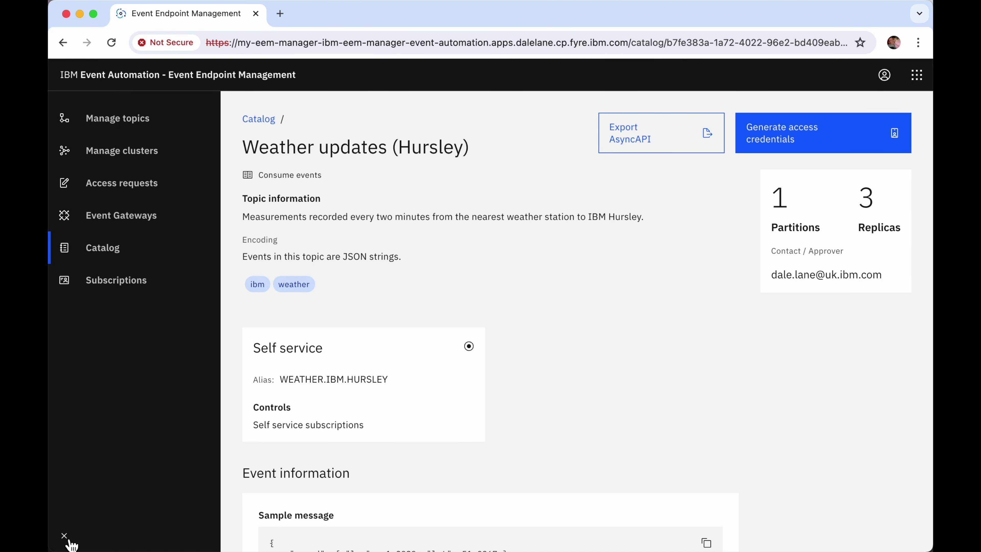
click(68, 538)
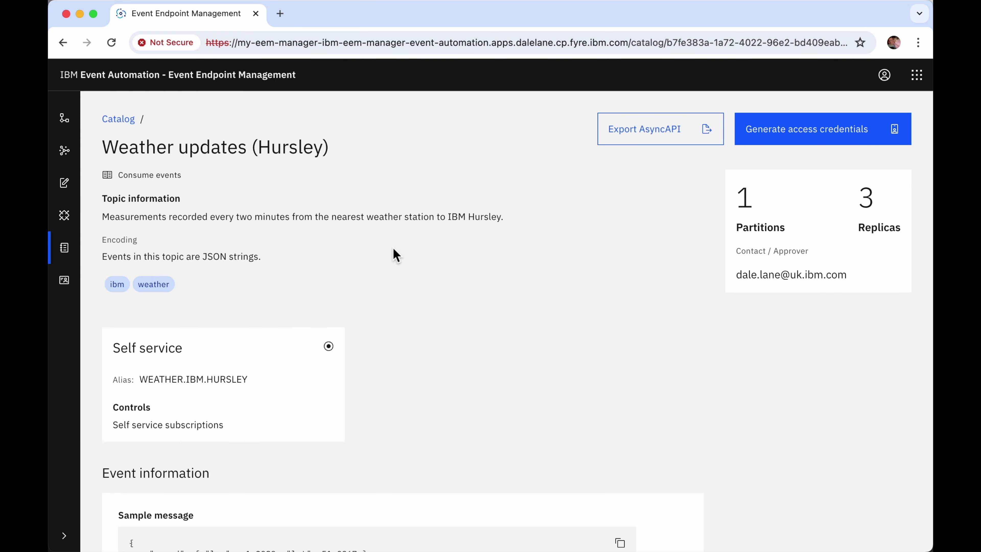
Name the event source 'weather reports (2 mins)' and paste the catalog's gateway address as its Server
key(super+grave)
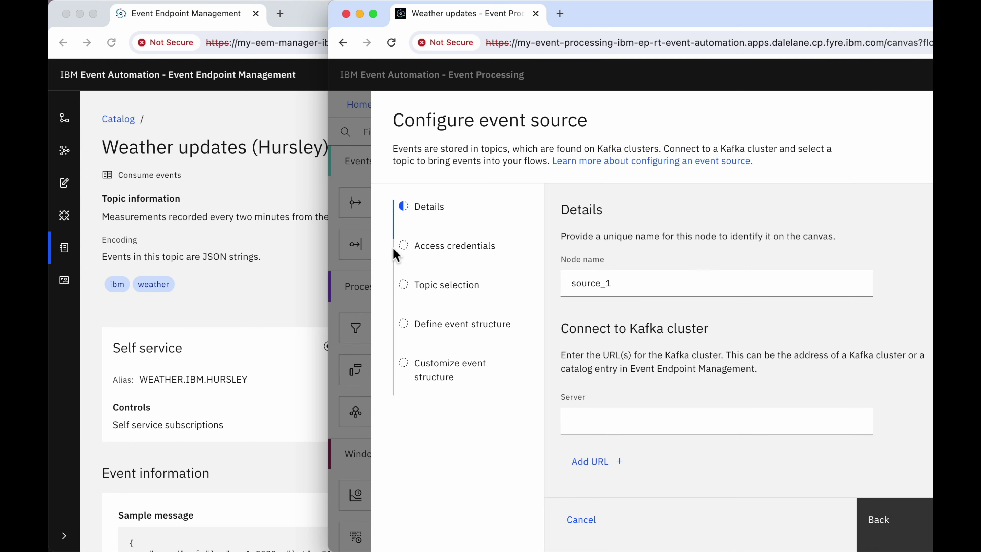
triple_click(639, 285)
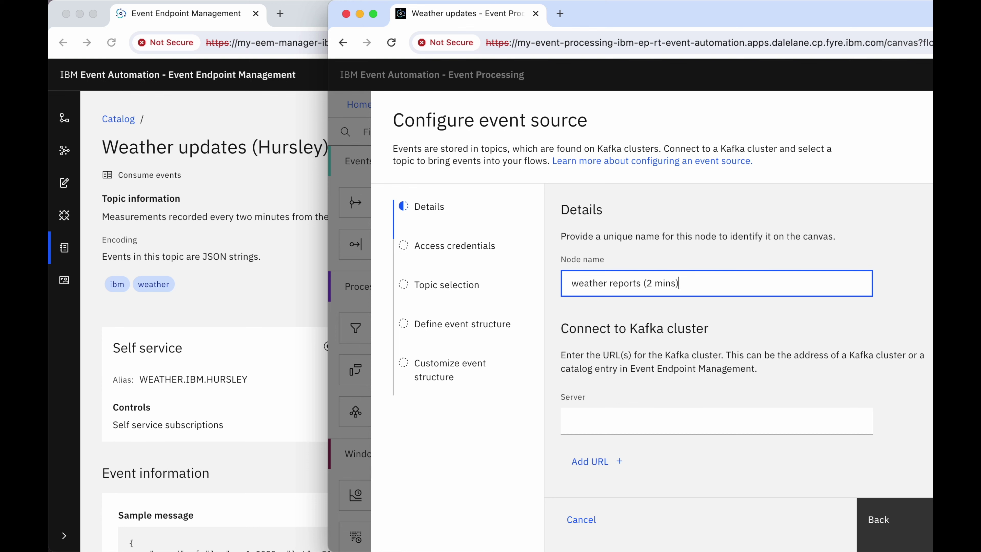
click(636, 422)
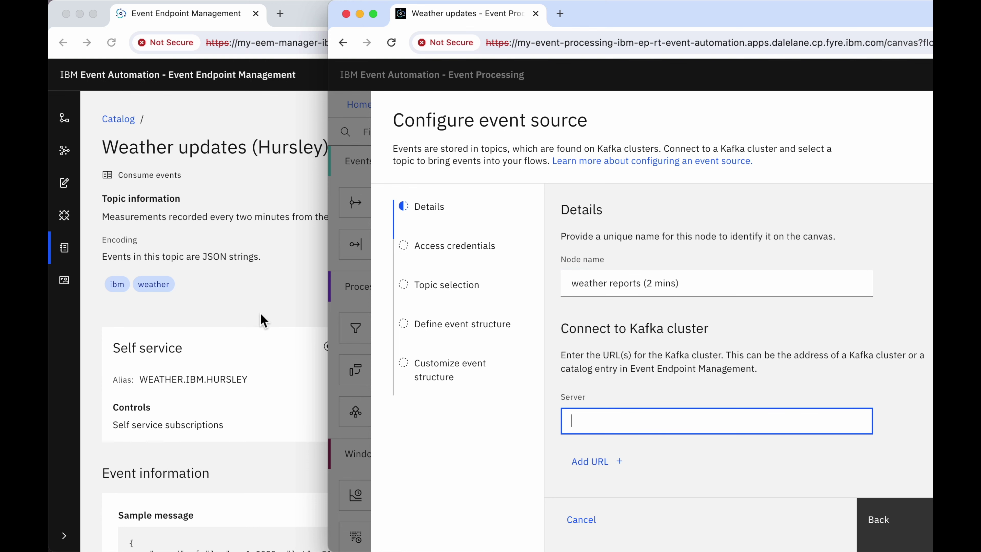
click(260, 314)
scroll(260, 317, down, 10)
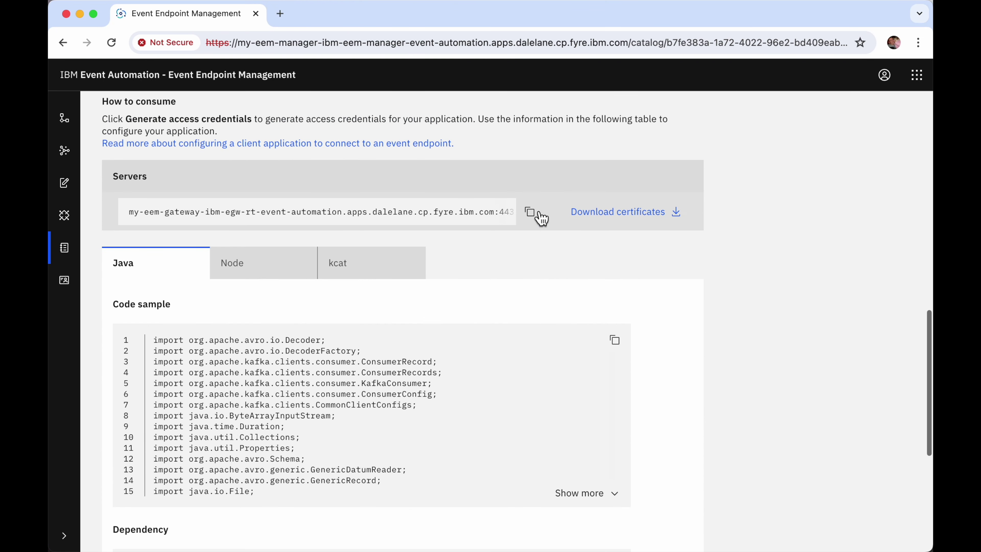
click(530, 212)
key(super+grave)
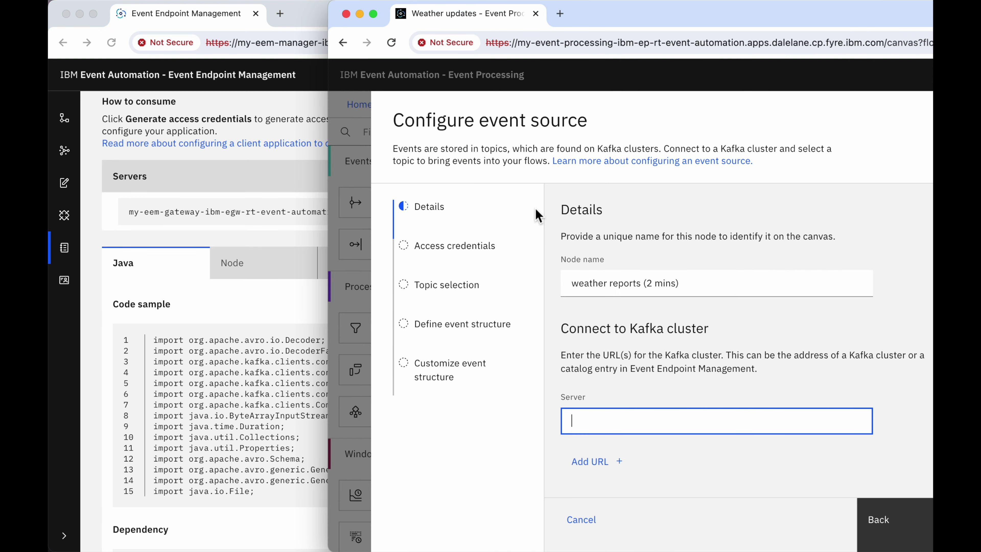
key(super+v)
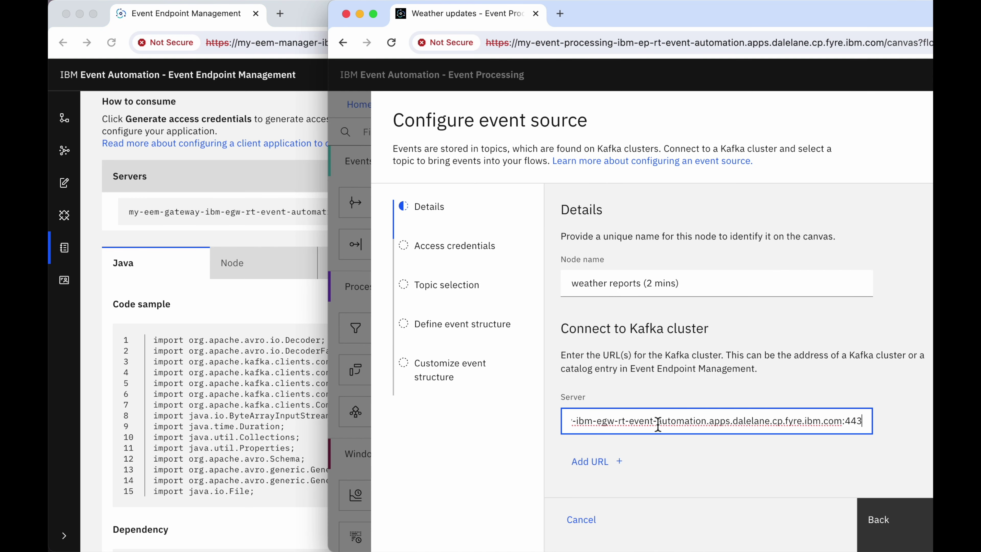
Move on to the event source's access credentials step
drag(787, 7, 681, 1)
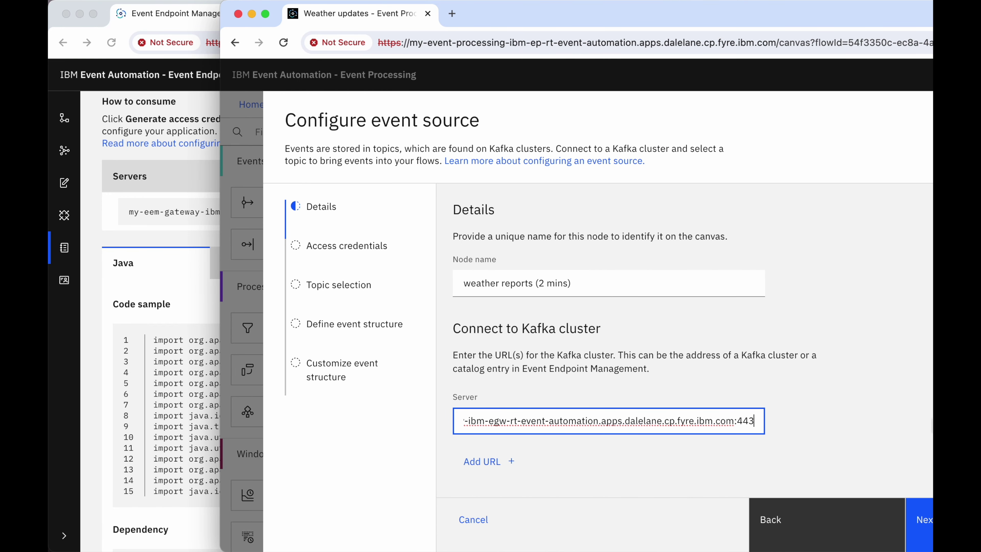
click(922, 526)
scroll(795, 367, down, 3)
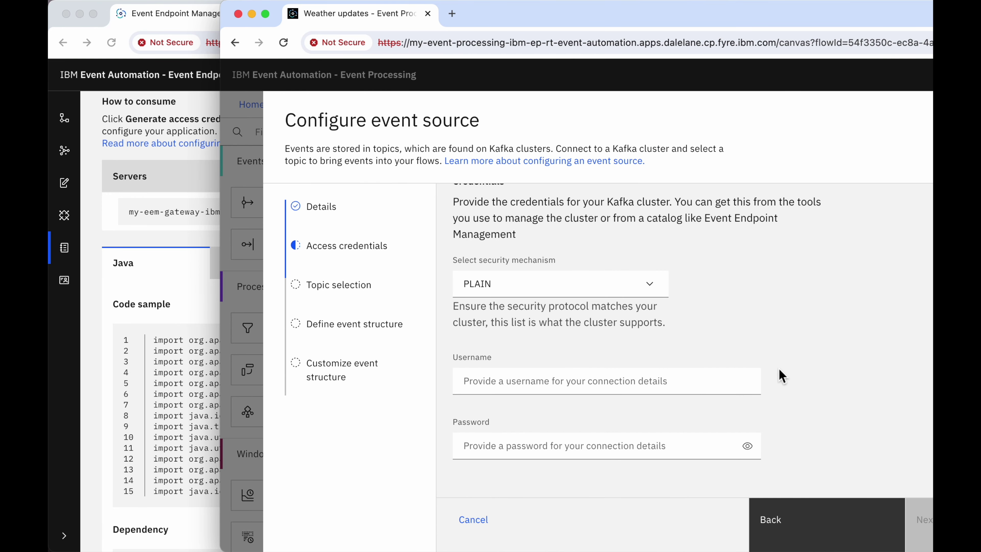
Generate access credentials for the Hursley weather topic, entering the contact's name and e-mail
click(184, 246)
scroll(184, 247, up, 10)
click(806, 131)
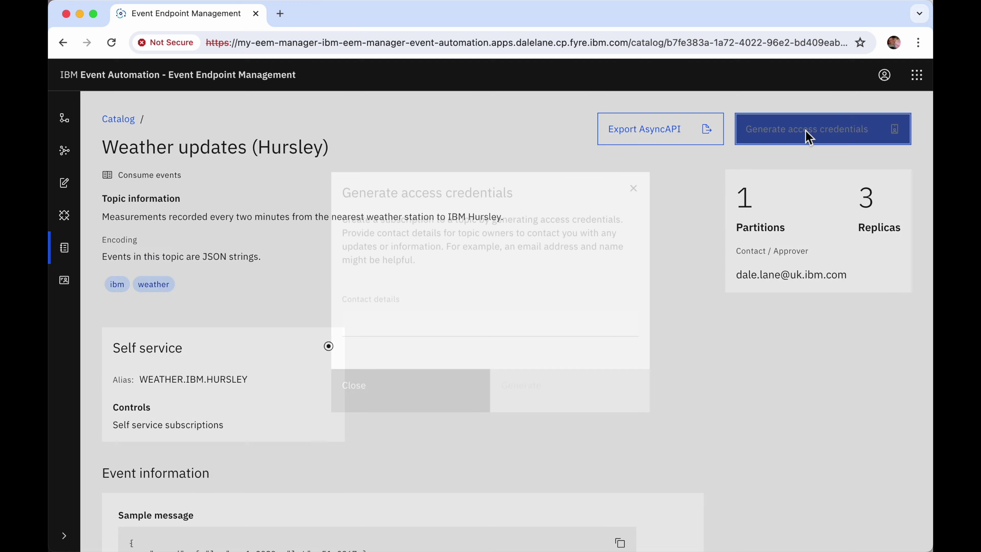
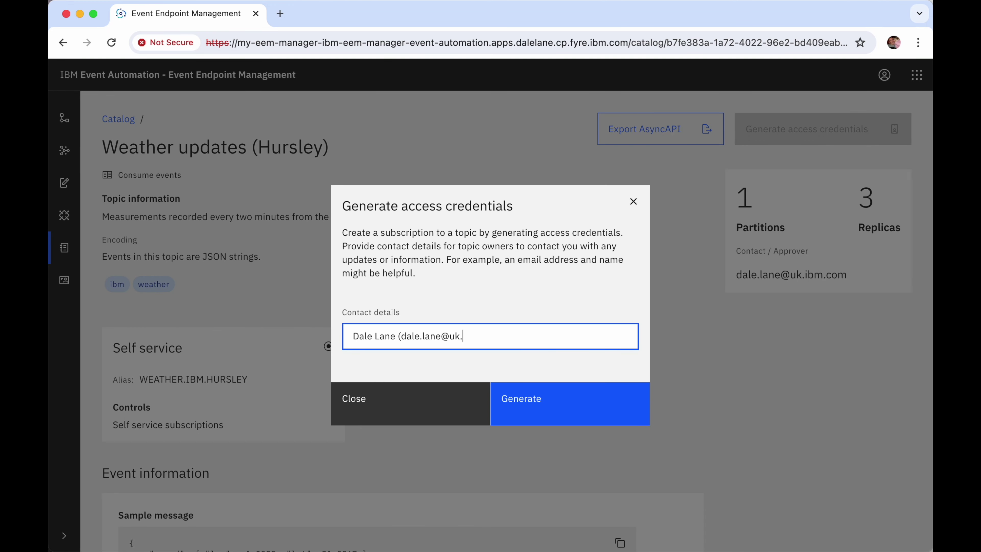
click(565, 400)
scroll(576, 357, down, 5)
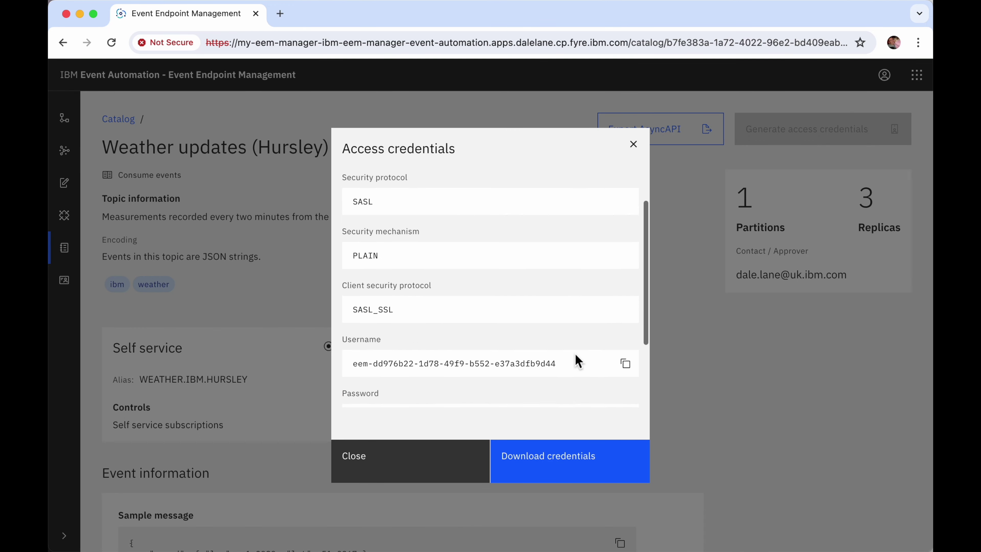
Copy the generated username and password into the event source login and continue to topic selection
click(625, 262)
key(super+grave)
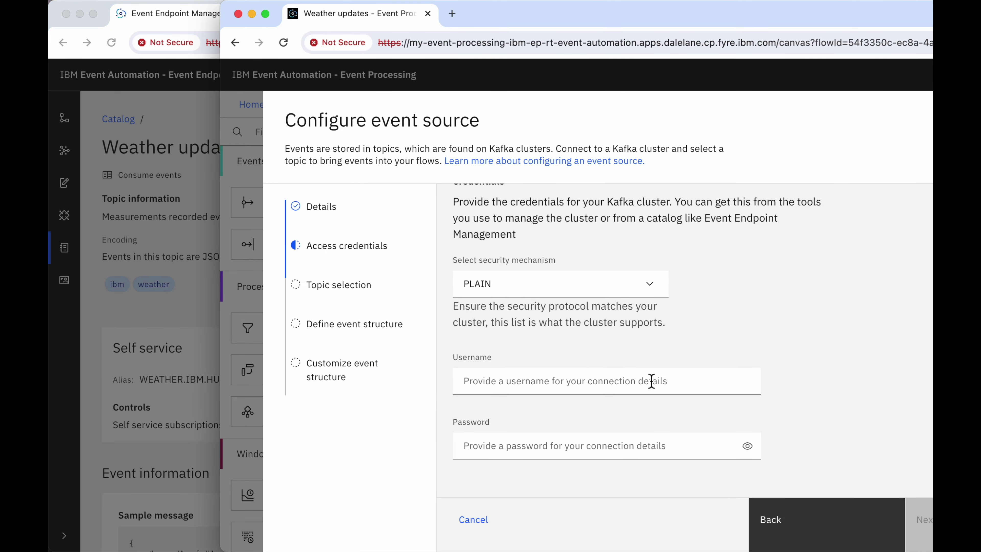
click(651, 381)
key(super+v)
click(199, 167)
click(626, 316)
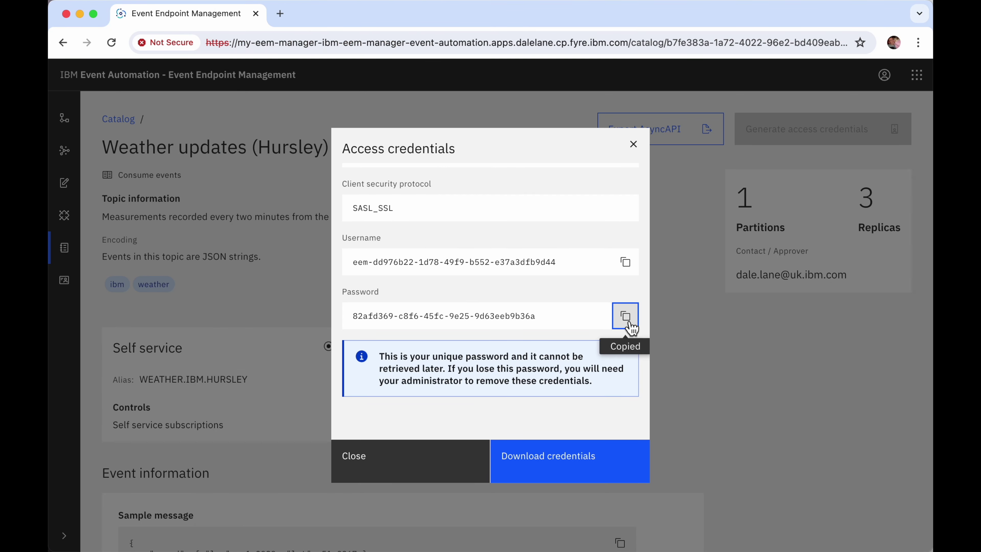
key(super+grave)
click(602, 448)
key(super+v)
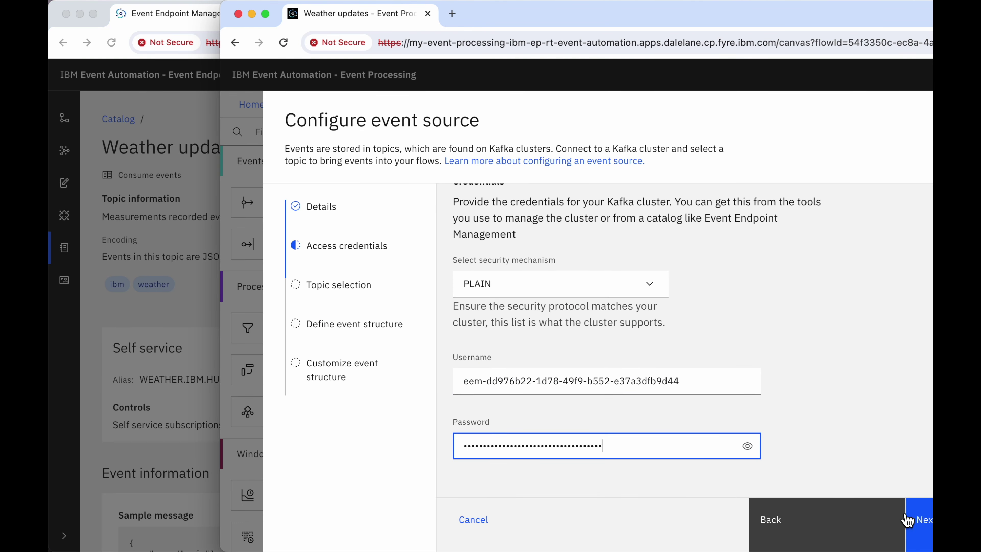
click(917, 510)
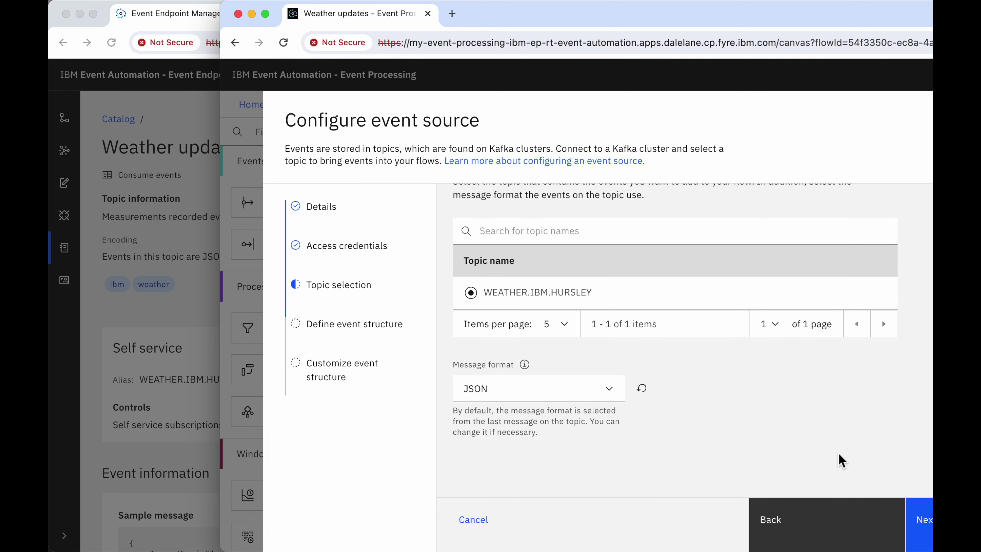
Accept the WEATHER.IBM.HURSLEY JSON topic and sample-based event structure, then configure the source with 0-minute lateness
click(923, 536)
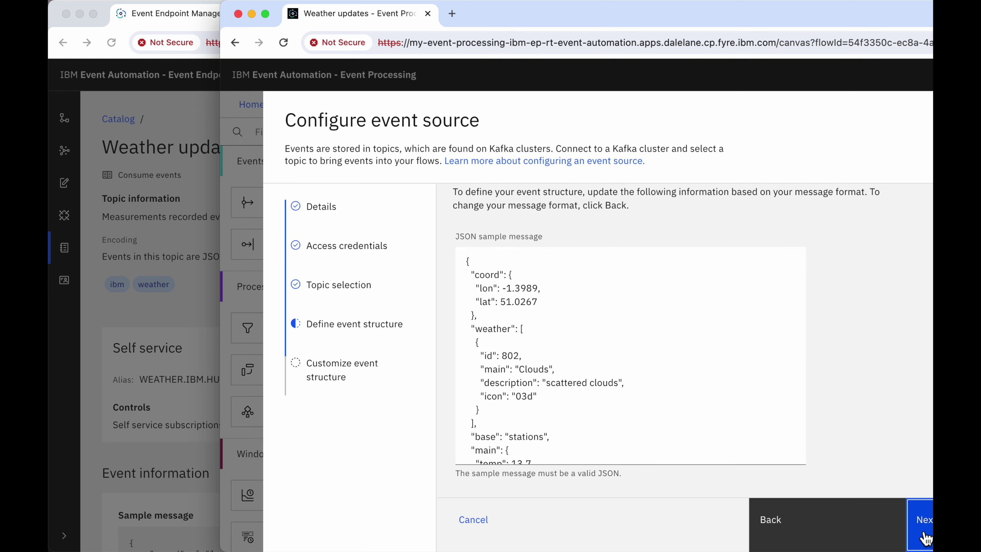
double_click(735, 14)
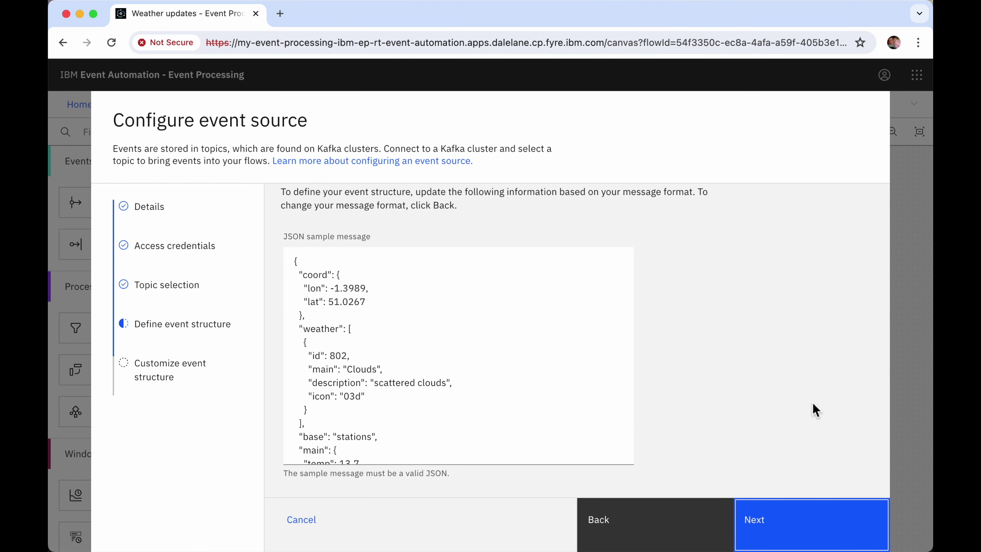
click(825, 527)
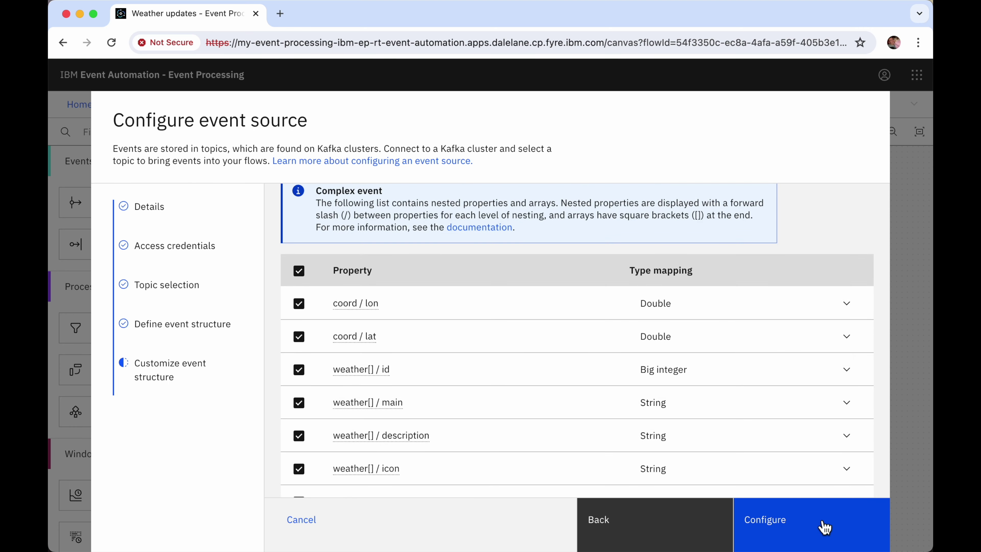
scroll(764, 397, down, 5)
scroll(765, 396, down, 14)
scroll(766, 396, down, 9)
scroll(766, 397, down, 5)
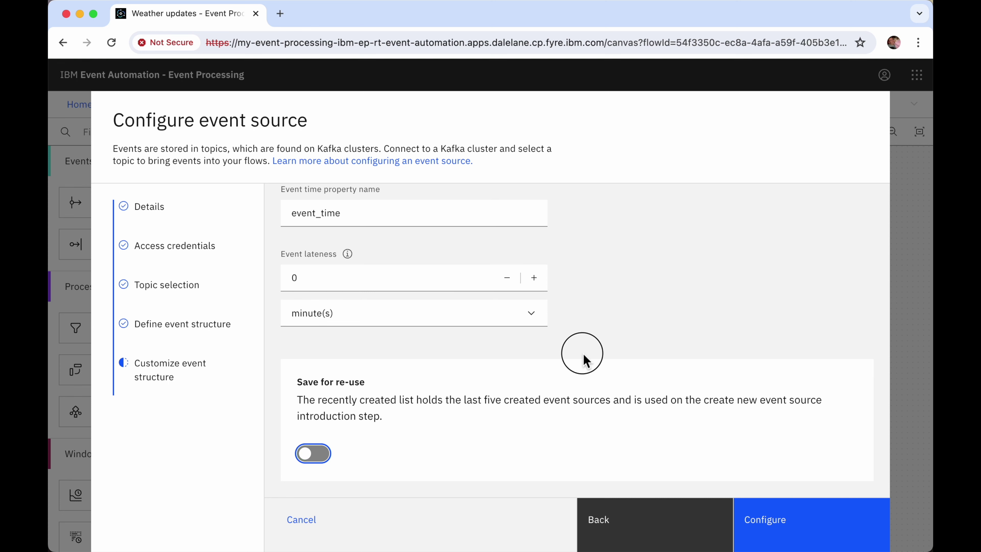
click(822, 528)
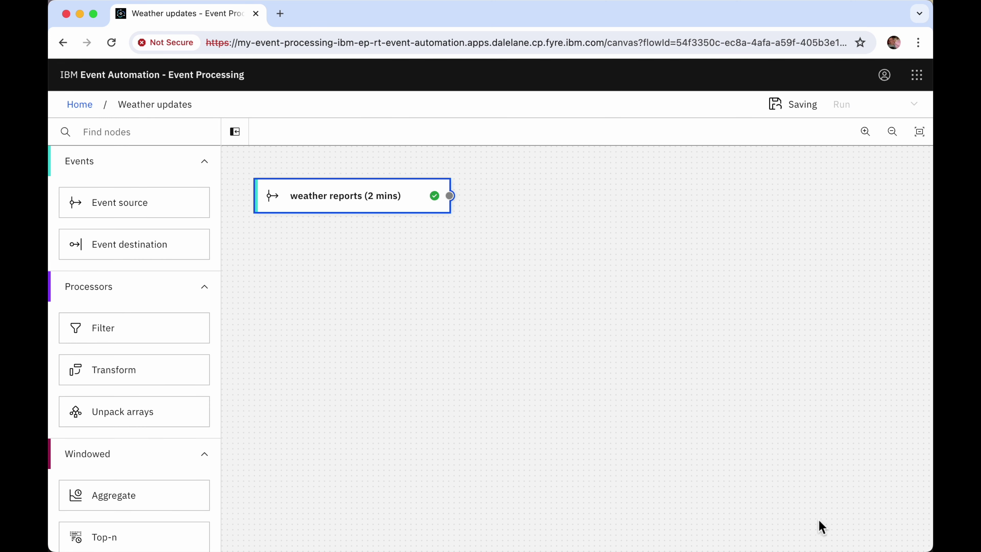
Run the flow, inspect the Compton, GB weather events across all columns, then stop it
click(846, 105)
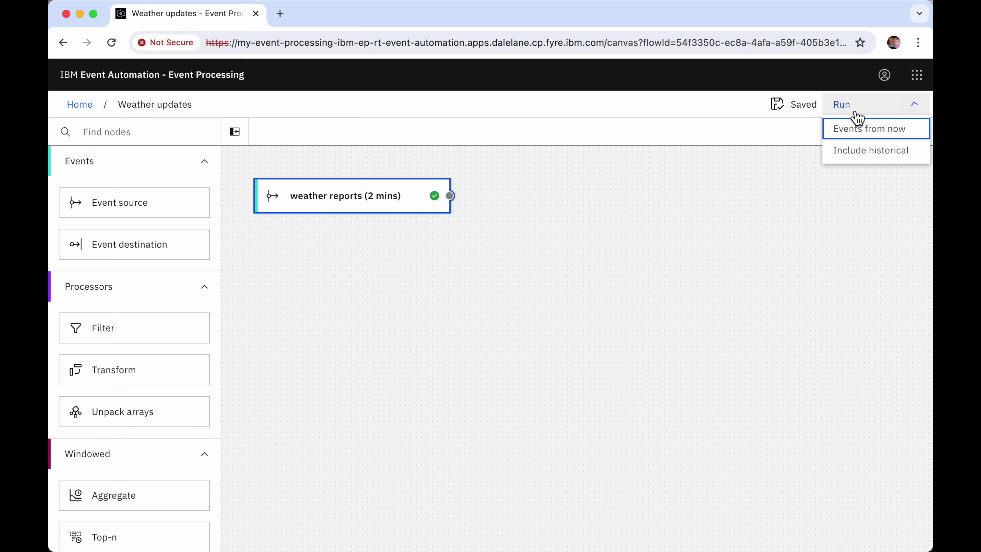
click(871, 158)
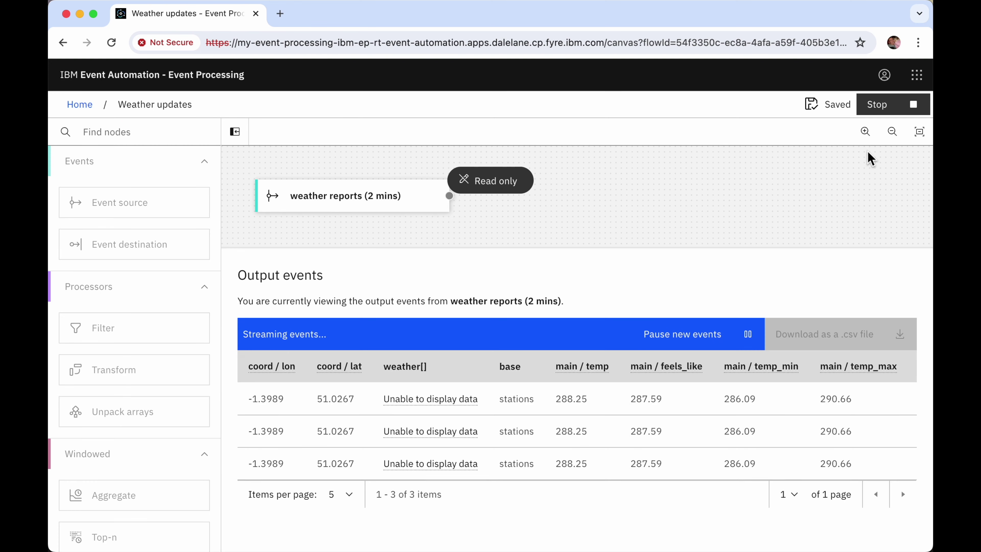
scroll(830, 493, right, 10)
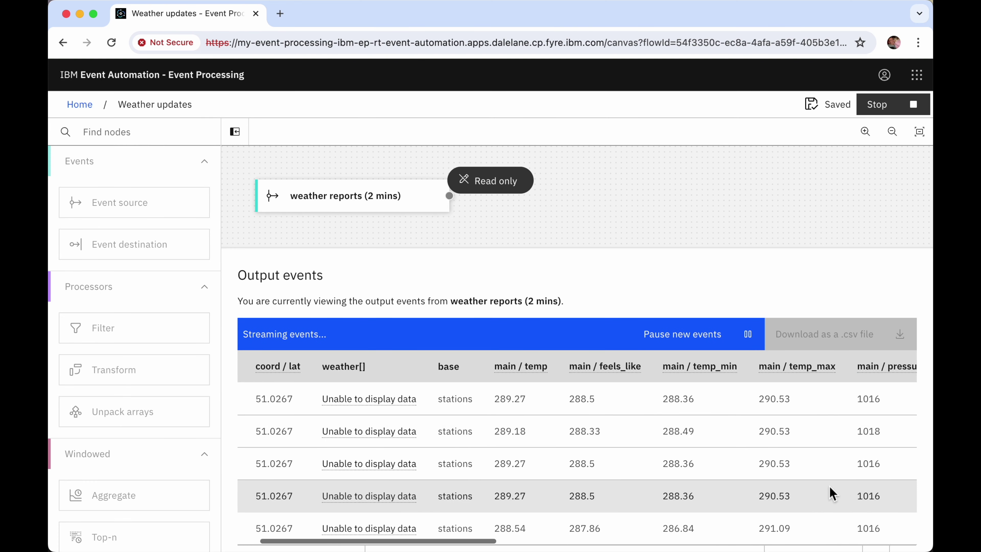
scroll(829, 486, right, 10)
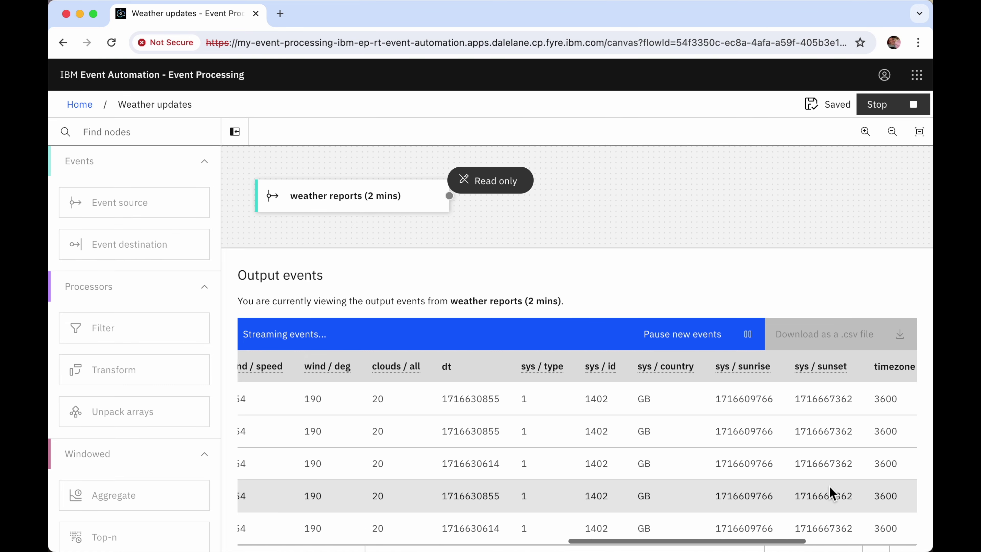
scroll(829, 486, right, 5)
scroll(829, 486, left, 10)
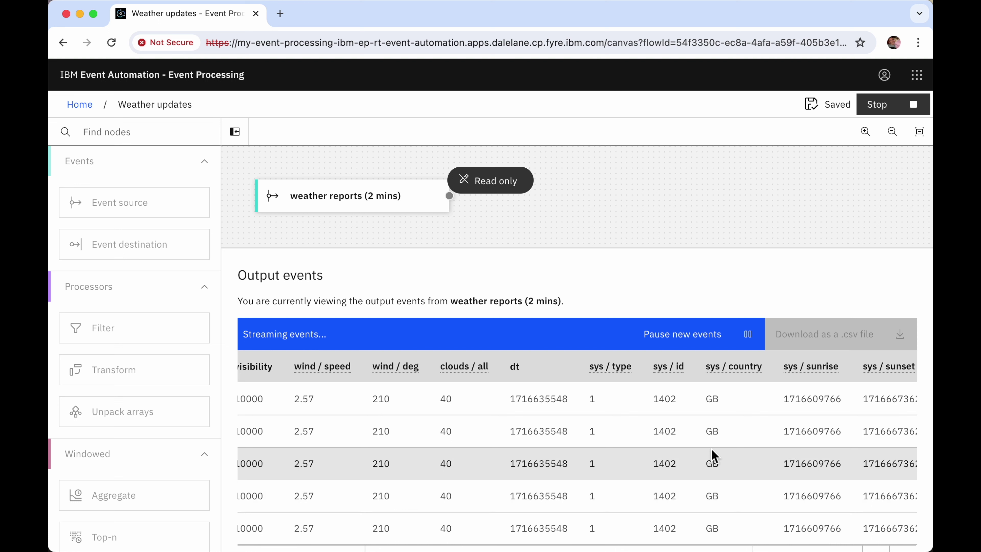
scroll(711, 450, left, 5)
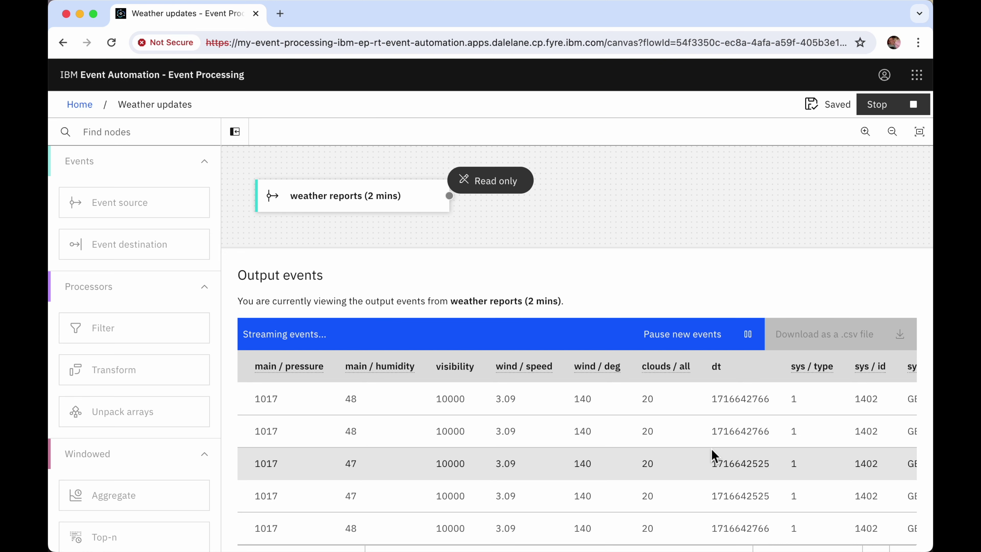
scroll(711, 450, right, 10)
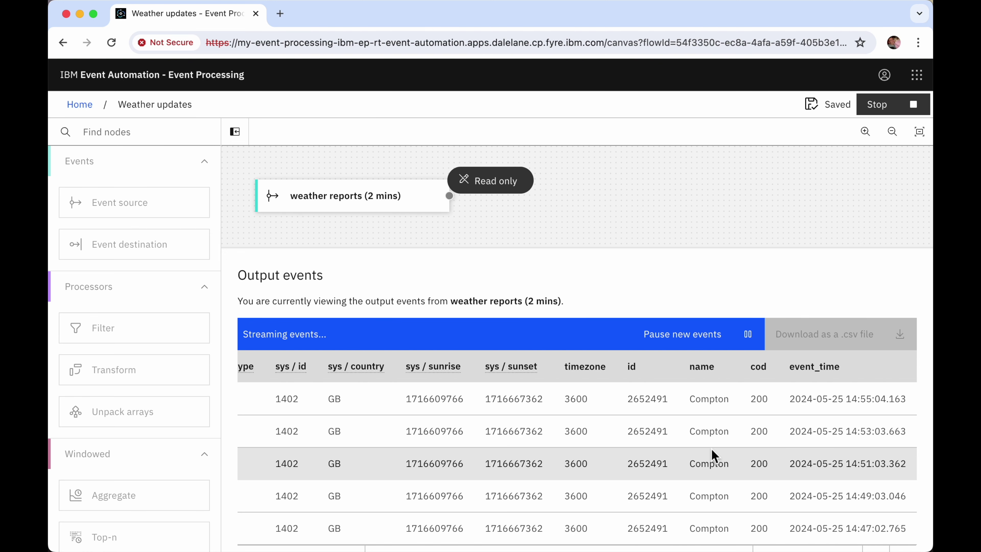
scroll(711, 449, left, 10)
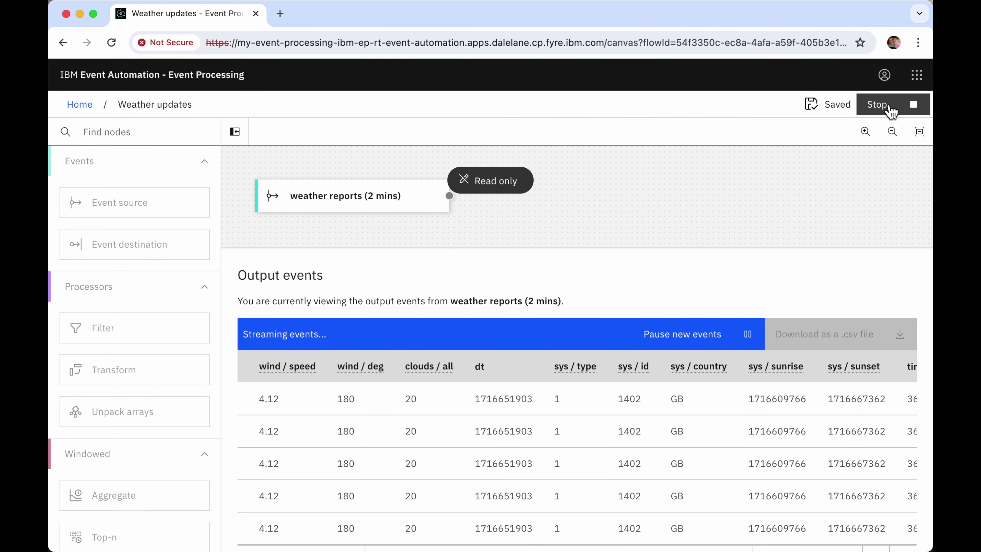
click(888, 106)
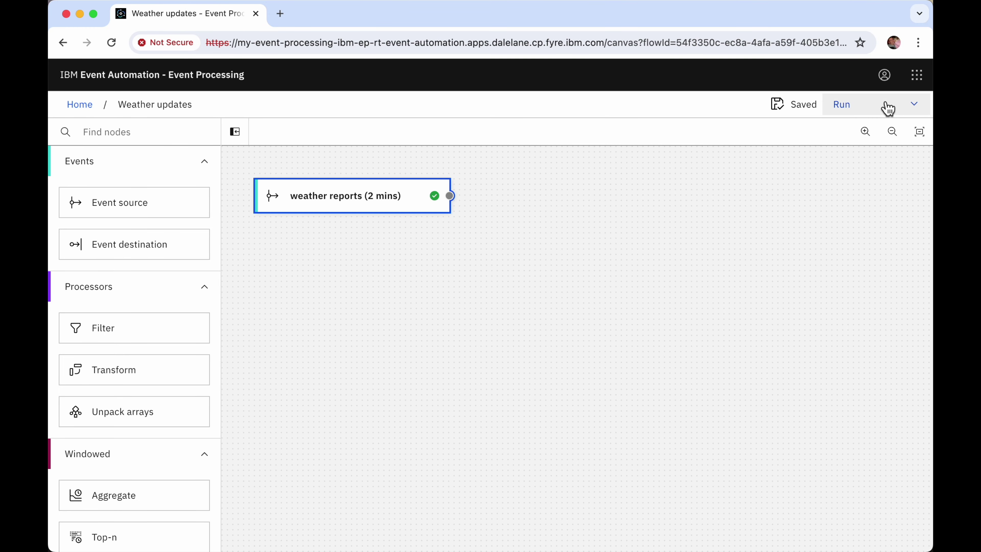
Add an aggregate node after weather reports, keeping its name, with a one-hour time window
double_click(152, 503)
mouse_move(680, 209)
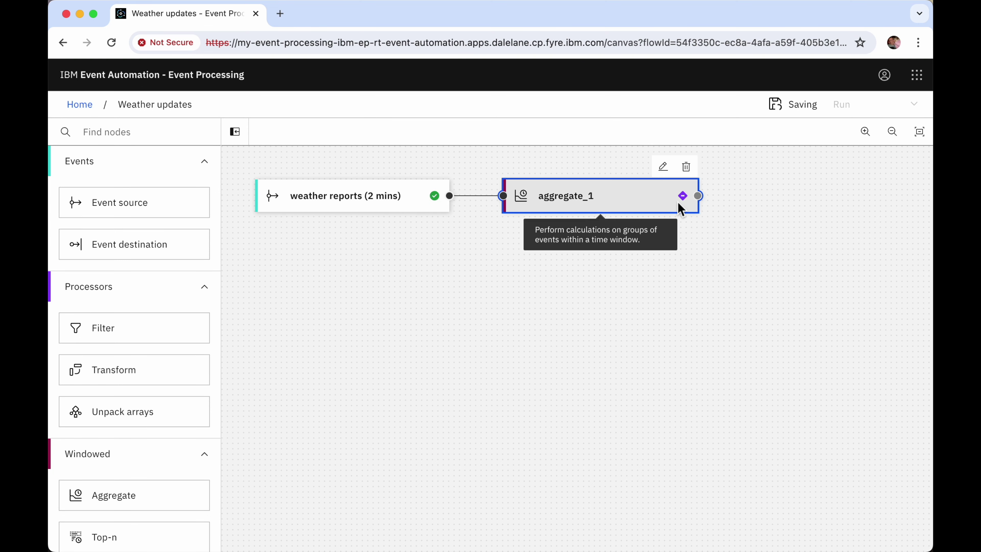
double_click(611, 202)
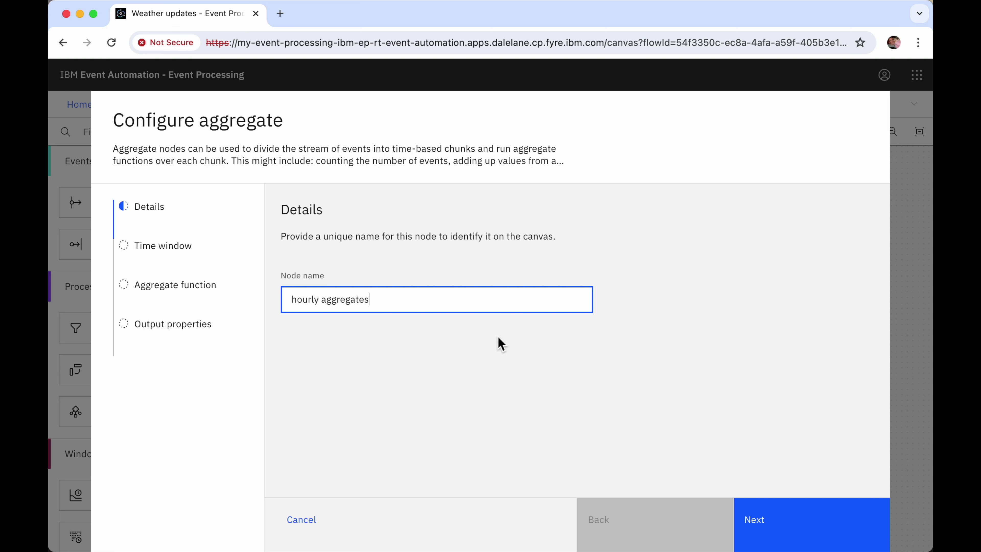
click(806, 522)
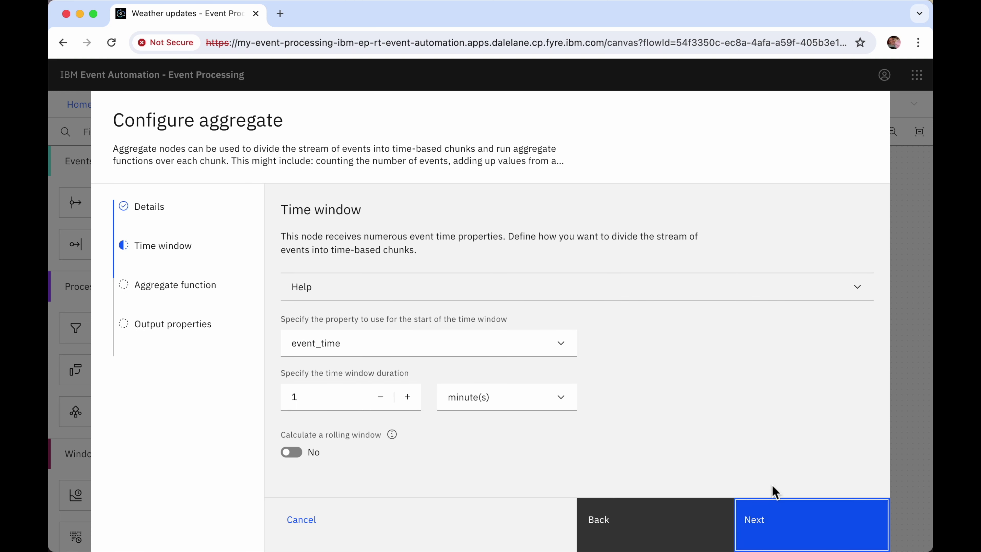
click(567, 395)
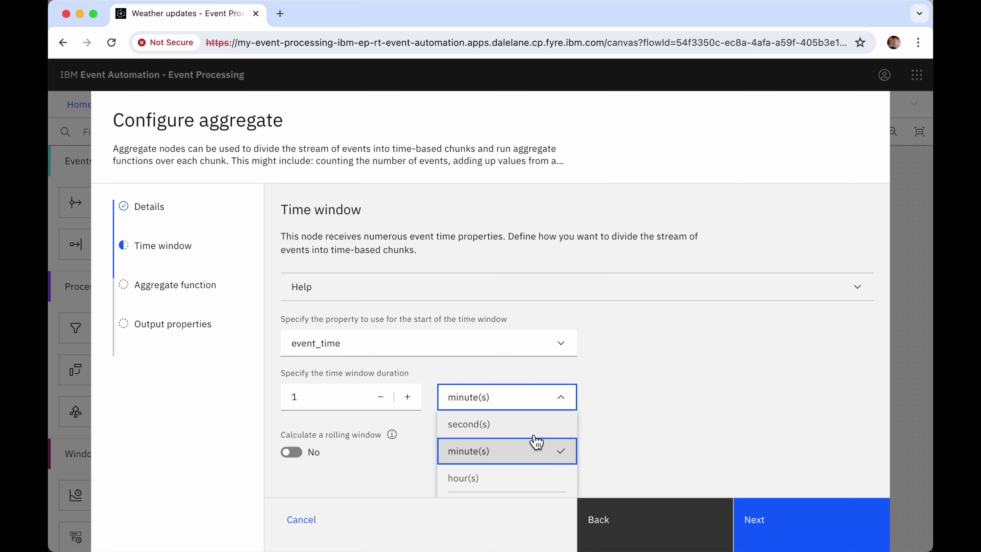
click(513, 479)
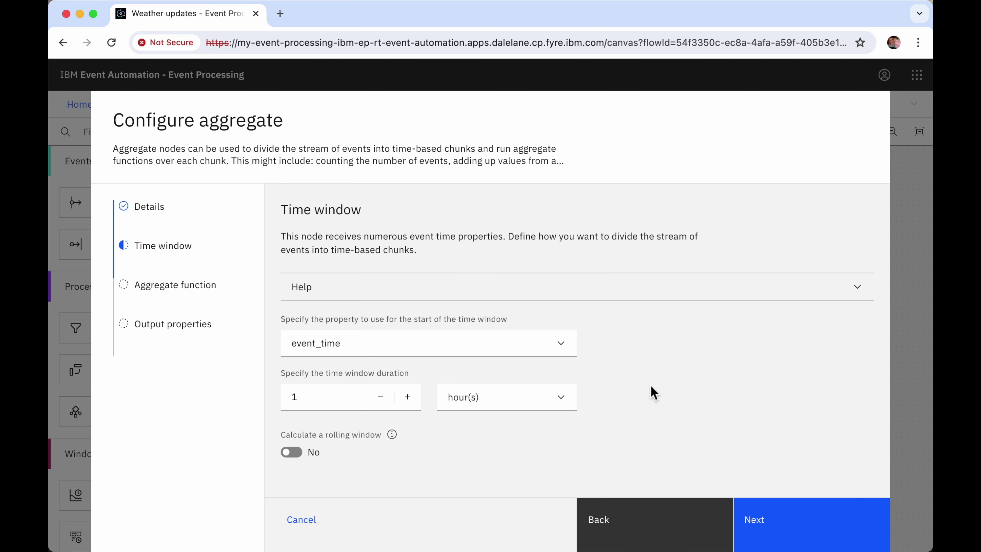
click(798, 531)
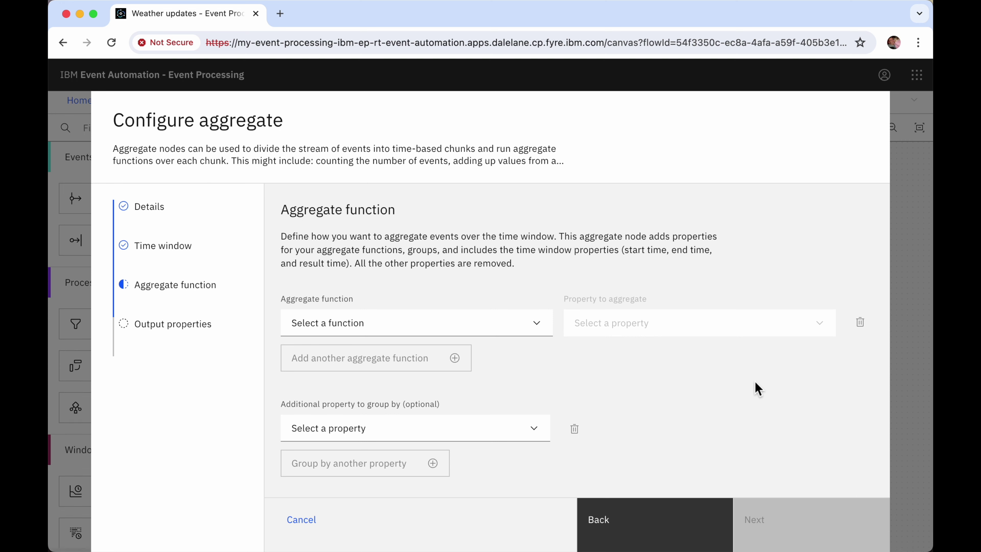
Aggregate MAX of main / temp_max and MIN of main / temp_min
click(528, 328)
scroll(503, 416, down, 5)
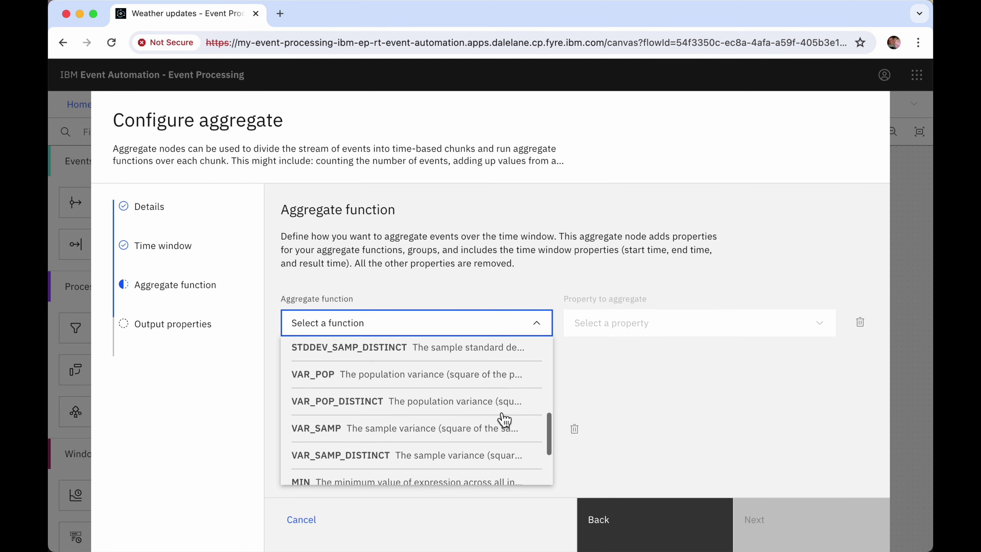
click(489, 420)
click(691, 323)
scroll(693, 409, down, 3)
click(688, 410)
click(423, 371)
click(423, 378)
scroll(488, 449, down, 8)
click(415, 457)
click(691, 377)
scroll(688, 444, down, 3)
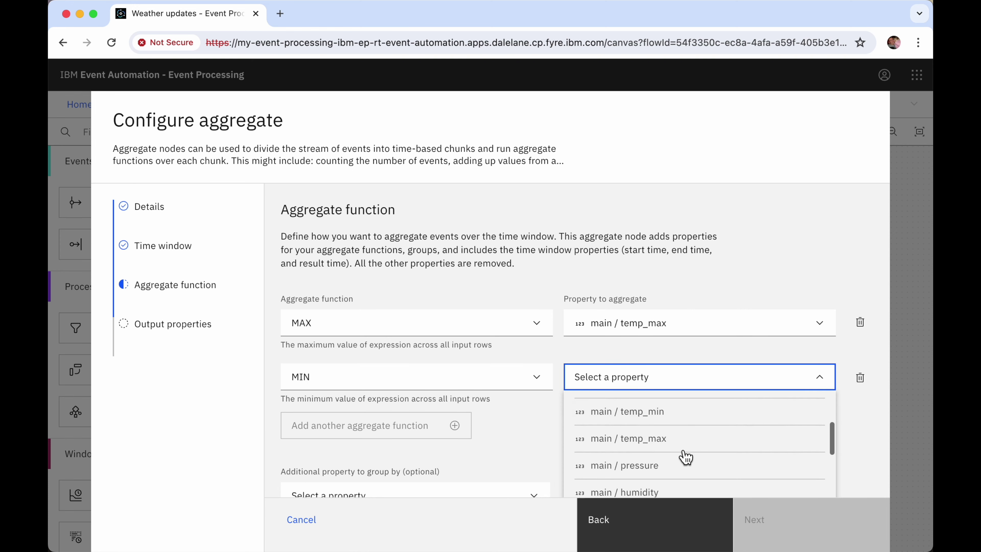
click(695, 427)
scroll(729, 437, down, 2)
Add AVG and STDDEV_POP of main / temp
click(434, 368)
click(434, 369)
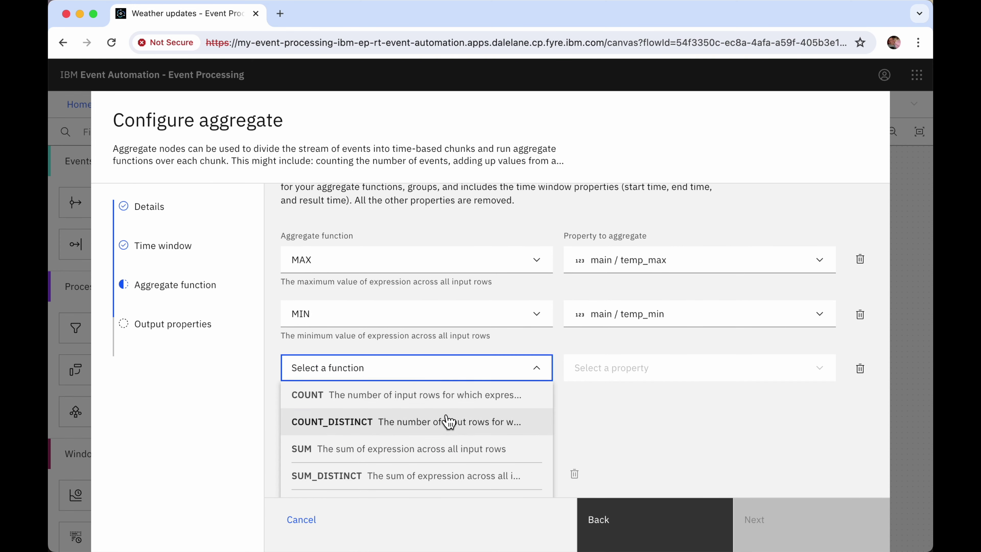
click(499, 392)
click(664, 368)
scroll(672, 430, down, 2)
click(667, 421)
scroll(664, 419, down, 2)
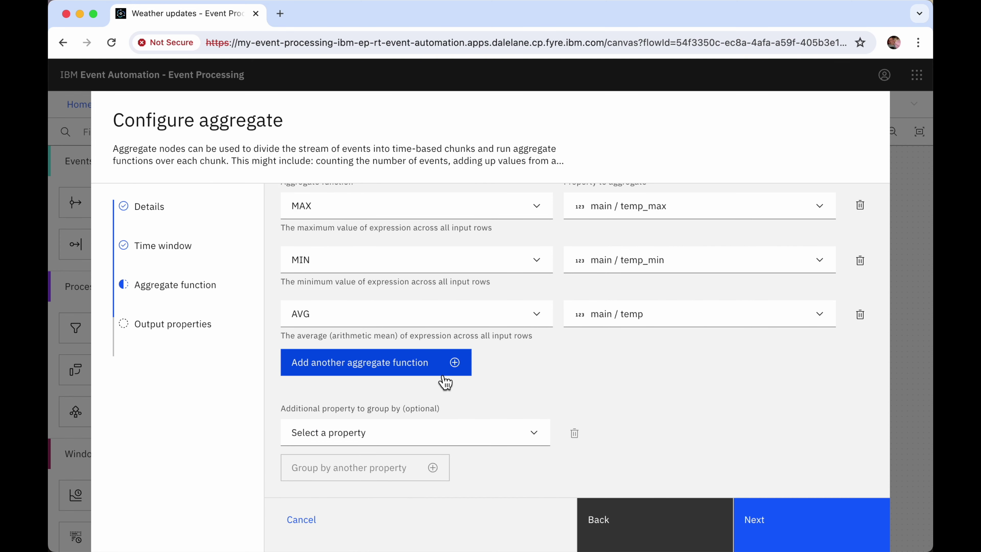
click(442, 373)
click(438, 374)
scroll(439, 440, down, 8)
scroll(439, 444, up, 2)
click(439, 443)
click(691, 376)
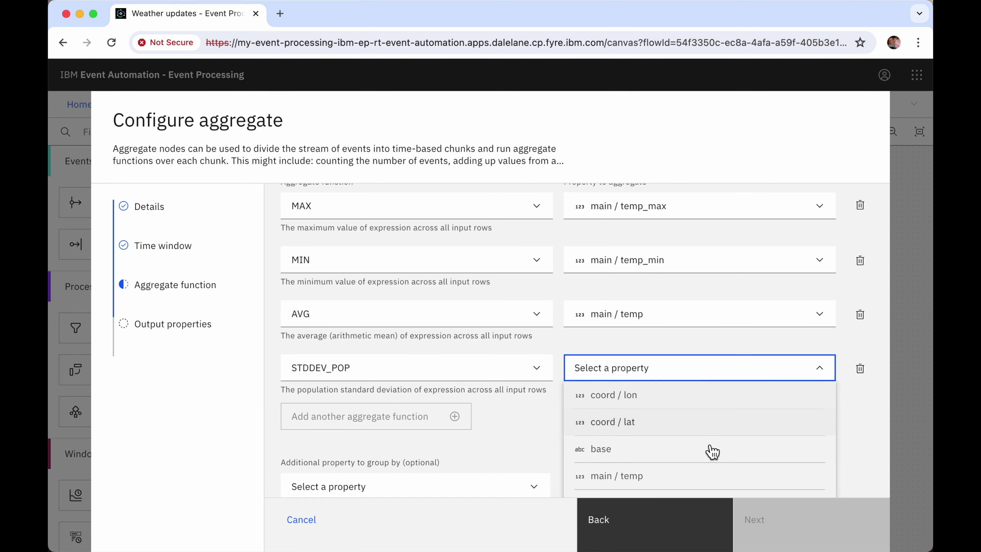
scroll(711, 449, down, 1)
click(693, 441)
Add MAX and MIN of main / pressure
scroll(687, 432, down, 2)
click(444, 367)
click(433, 372)
scroll(428, 432, down, 5)
click(430, 462)
click(635, 369)
scroll(672, 440, down, 2)
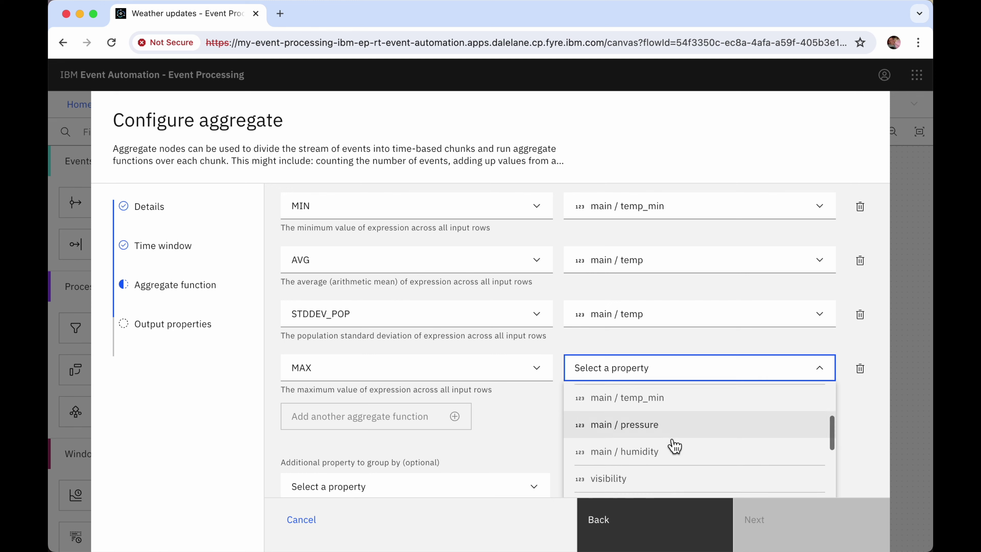
click(670, 423)
click(412, 421)
click(444, 489)
click(661, 422)
scroll(653, 367, down, 2)
click(650, 390)
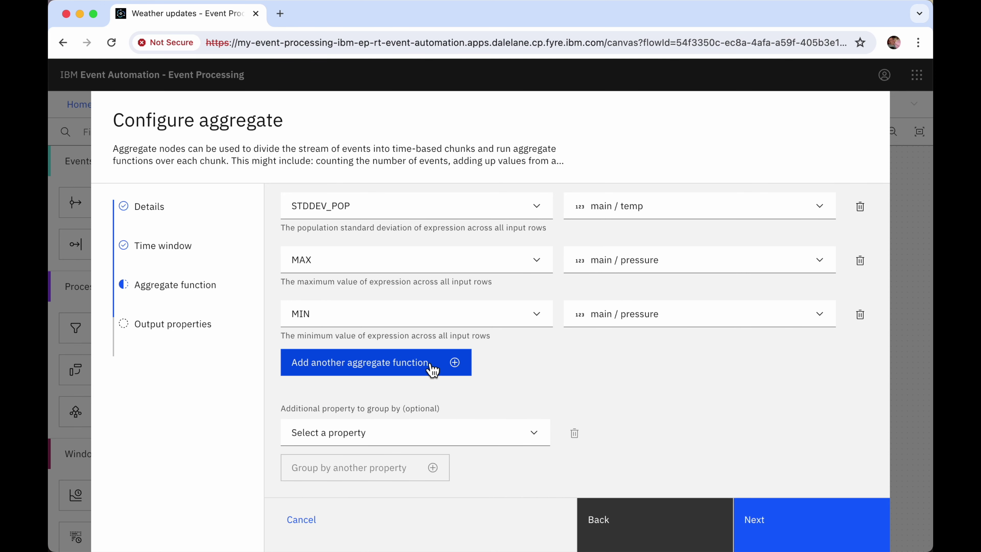
Add AVG and STDDEV_POP of main / pressure
click(433, 371)
click(433, 367)
click(438, 396)
click(672, 367)
scroll(672, 445, down, 2)
click(652, 444)
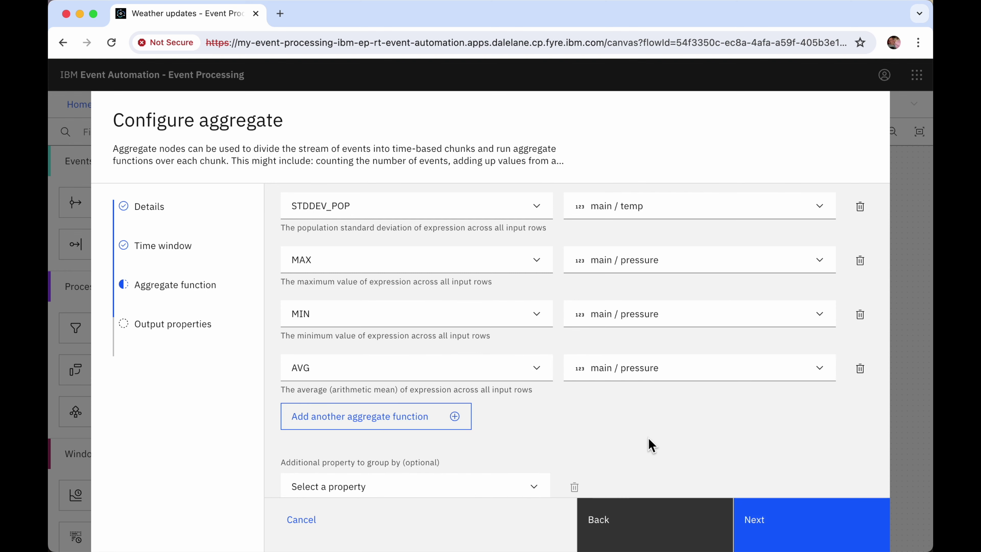
click(440, 421)
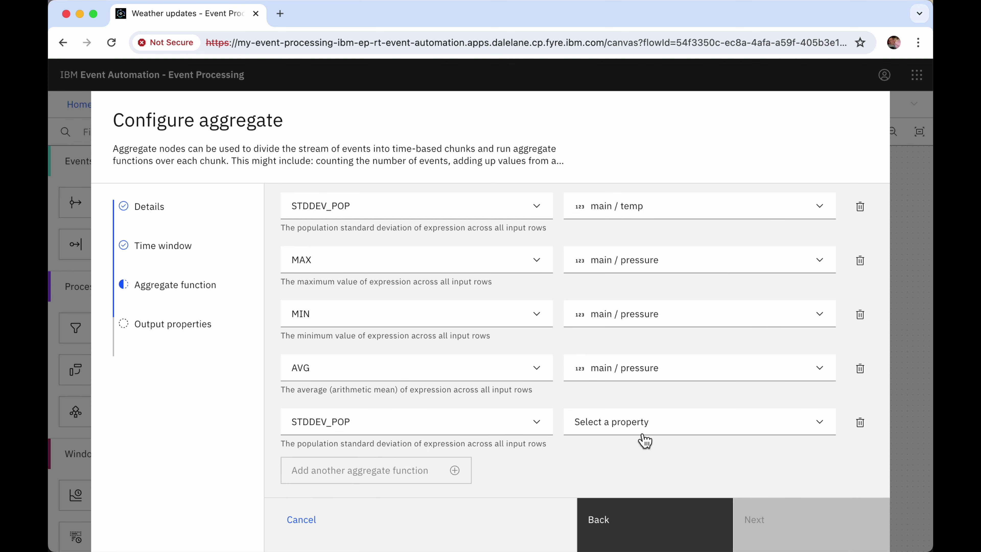
scroll(644, 439, down, 3)
click(635, 313)
click(650, 403)
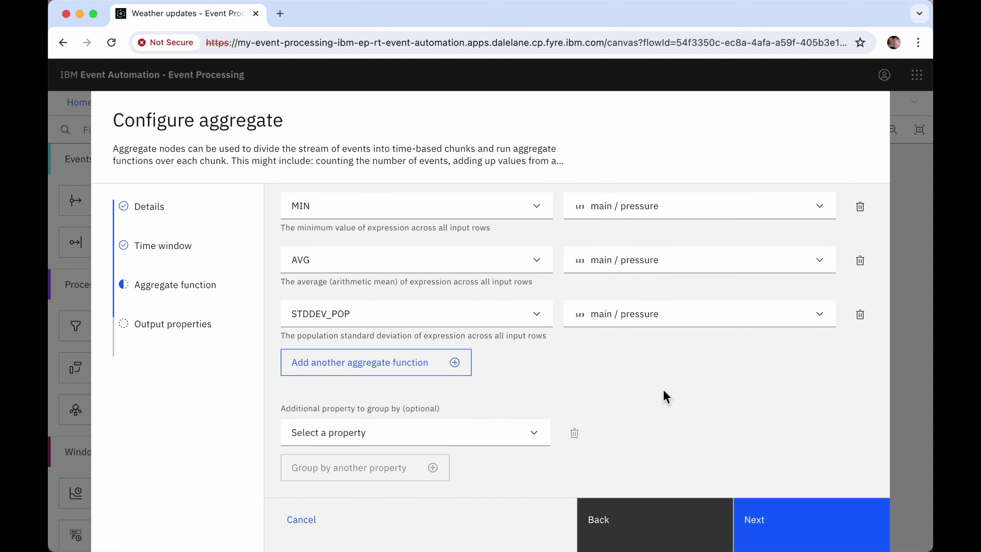
Add MAX and MIN of main / humidity
click(436, 363)
click(421, 462)
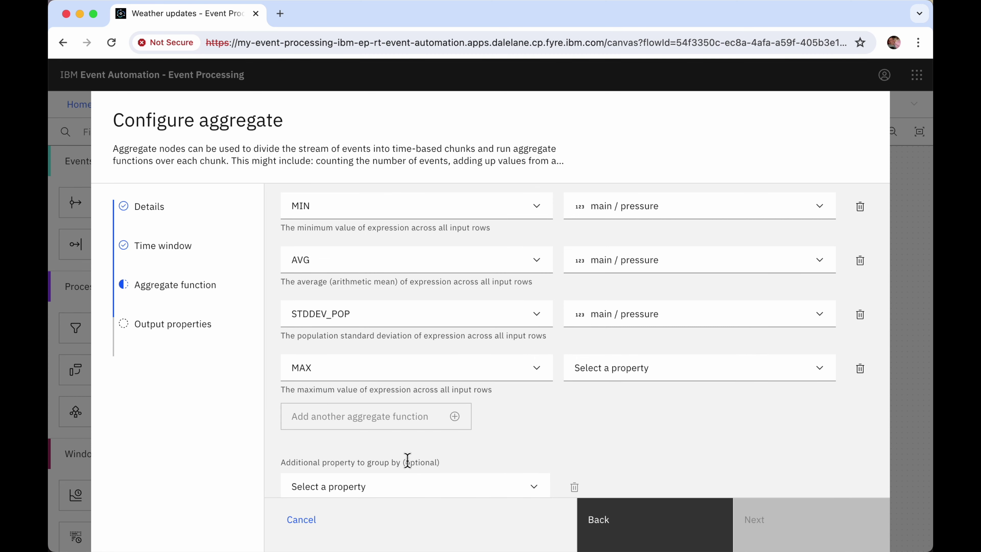
scroll(602, 324, down, 2)
click(602, 323)
click(671, 401)
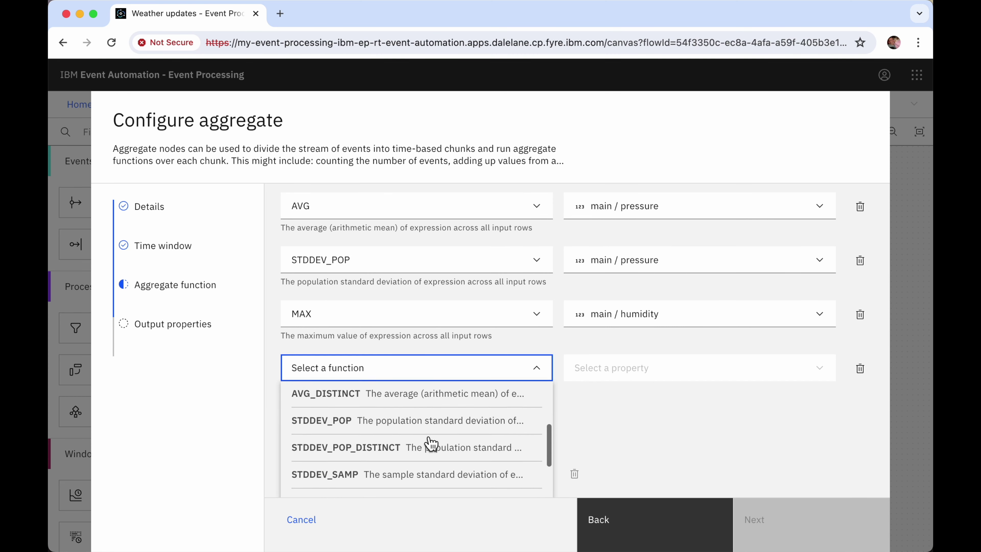
click(427, 435)
click(656, 367)
scroll(653, 440, down, 2)
click(652, 432)
Add AVG and STDDEV_POP of main / humidity
scroll(631, 447, down, 2)
click(428, 364)
click(417, 397)
click(681, 368)
scroll(681, 433, down, 2)
click(672, 425)
click(444, 430)
click(439, 479)
click(611, 425)
scroll(609, 431, down, 2)
click(610, 431)
Add MAX and MIN of wind / speed
click(418, 363)
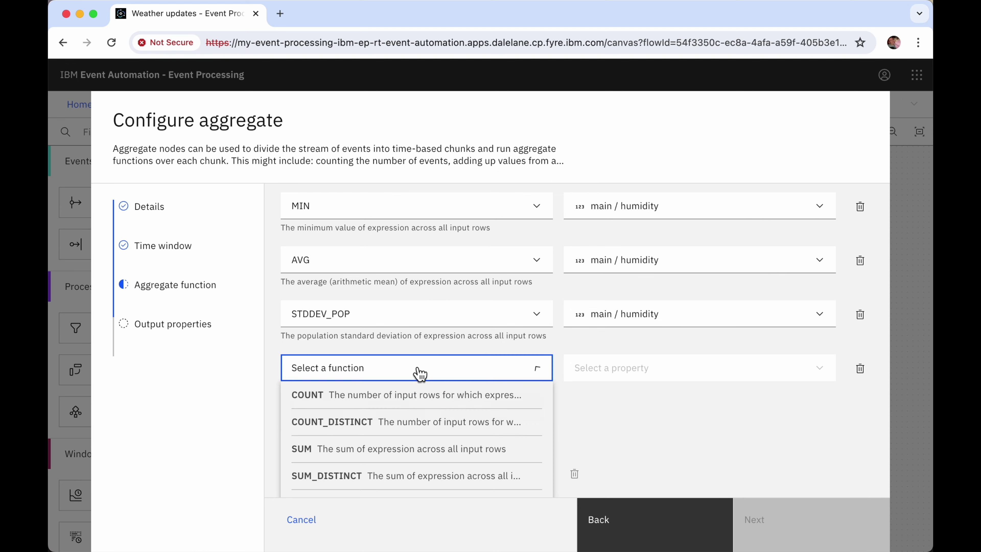
click(425, 462)
click(606, 367)
scroll(661, 423, down, 3)
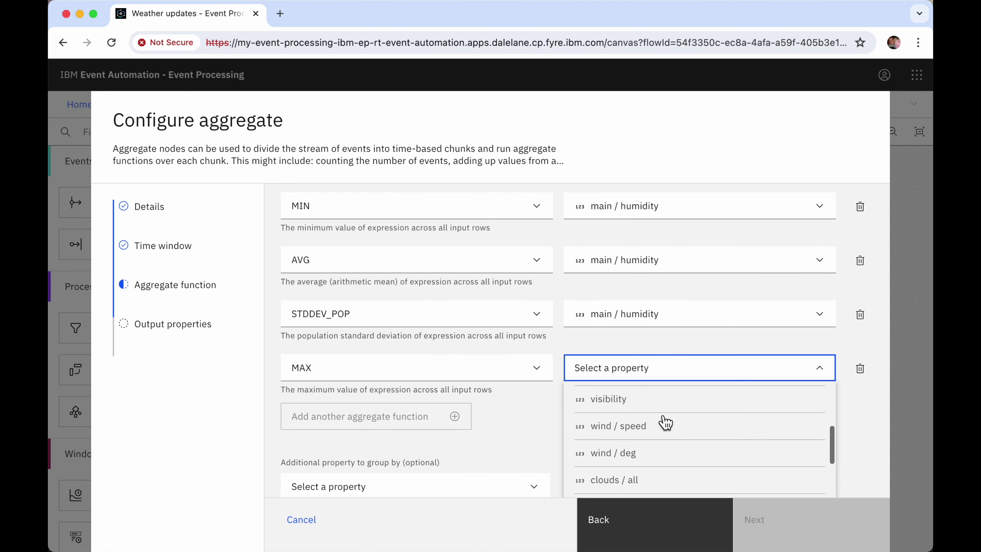
click(661, 423)
click(394, 370)
click(637, 368)
scroll(655, 436, down, 2)
click(649, 443)
Add AVG and STDDEV_POP of wind / speed
click(396, 401)
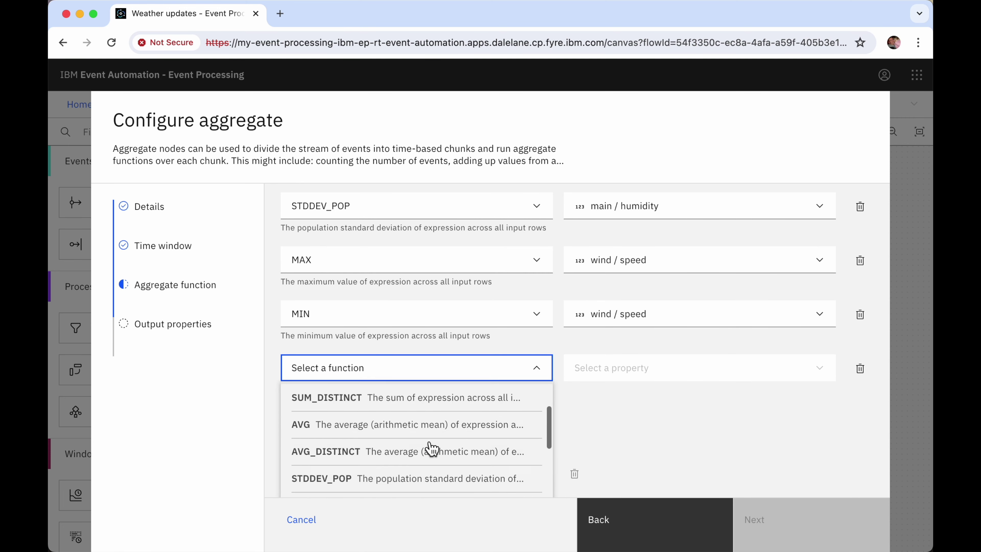
scroll(656, 433, down, 3)
click(637, 422)
click(396, 363)
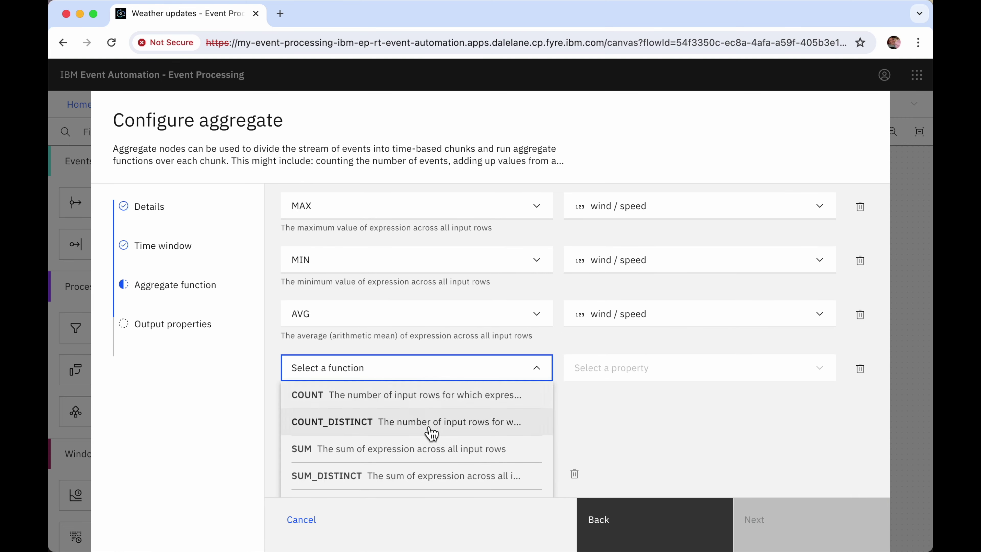
click(637, 367)
scroll(679, 453, down, 3)
click(650, 434)
Add MAX and MIN of clouds / all
scroll(650, 434, down, 2)
click(462, 363)
click(450, 462)
click(624, 314)
scroll(673, 403, down, 5)
click(672, 403)
click(423, 367)
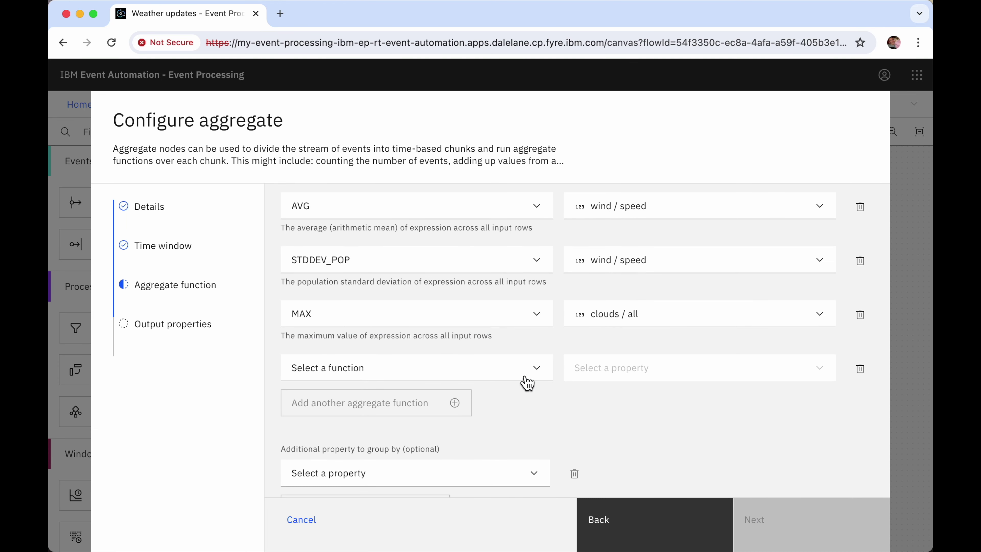
scroll(517, 416, down, 5)
click(479, 459)
click(633, 320)
scroll(681, 407, down, 5)
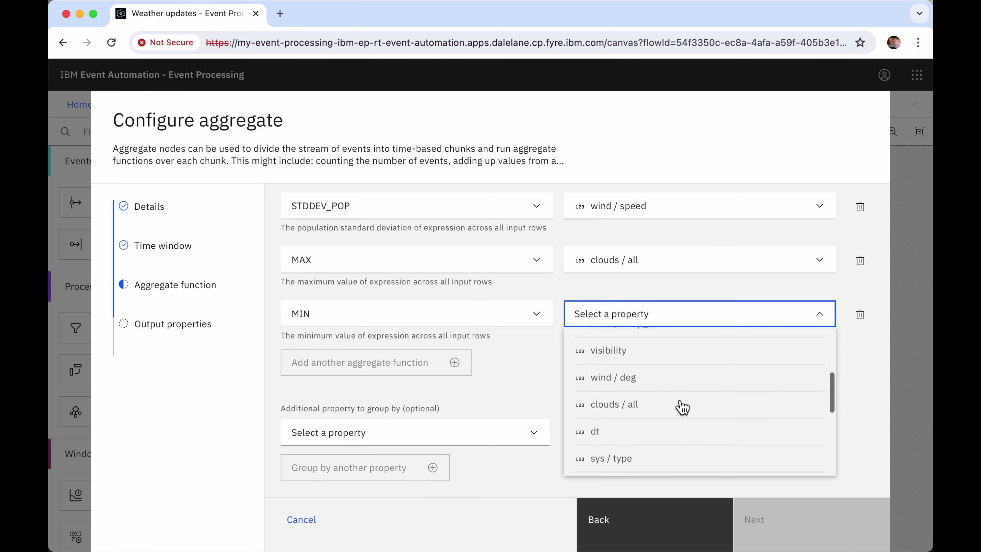
click(681, 408)
Add AVG and STDDEV_POP of clouds / all
click(428, 363)
scroll(462, 436, down, 5)
click(459, 385)
click(679, 367)
scroll(656, 431, down, 4)
click(649, 444)
click(430, 406)
click(424, 367)
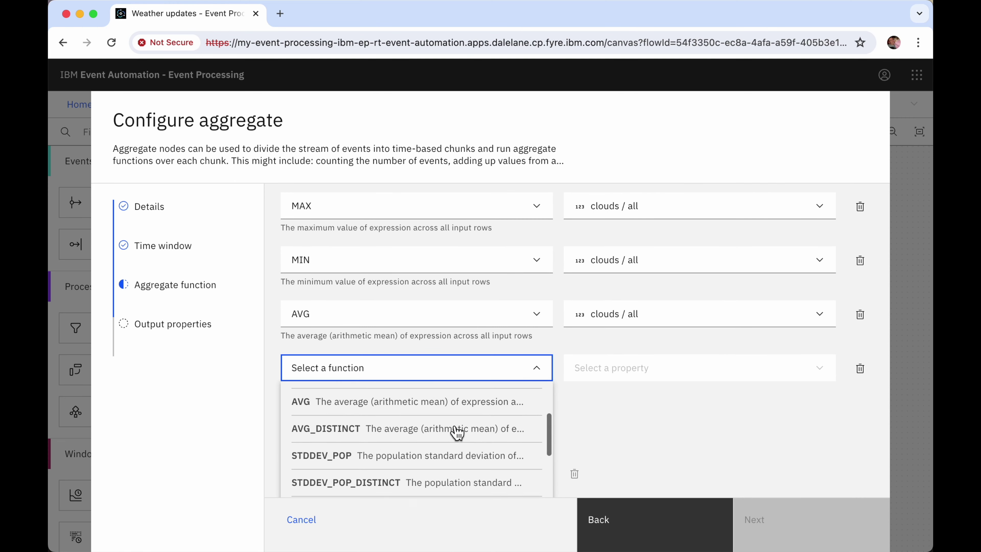
scroll(444, 436, down, 2)
click(444, 422)
click(591, 368)
scroll(663, 449, down, 5)
click(644, 434)
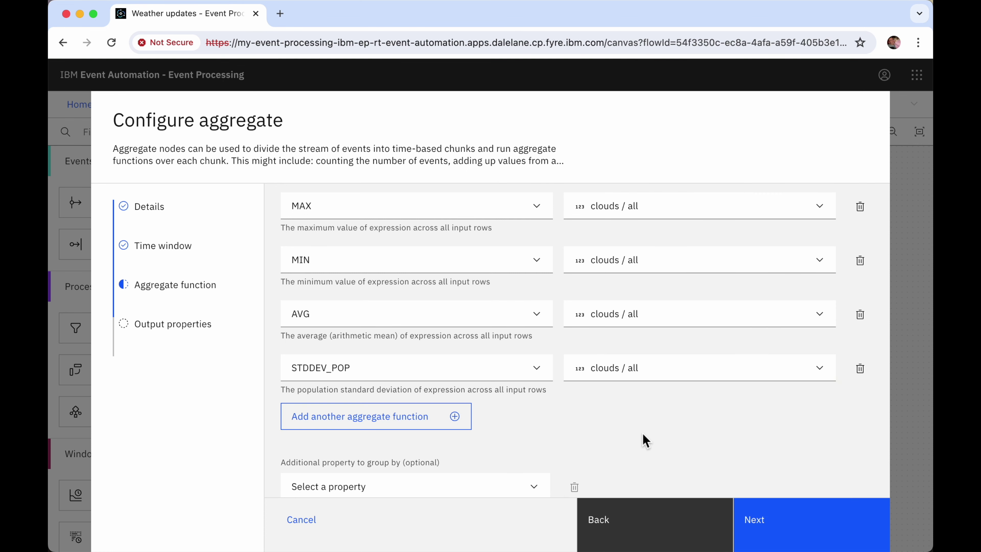
Clear the output properties, then keep only aggregateStartTime and aggregateEndTime
click(771, 510)
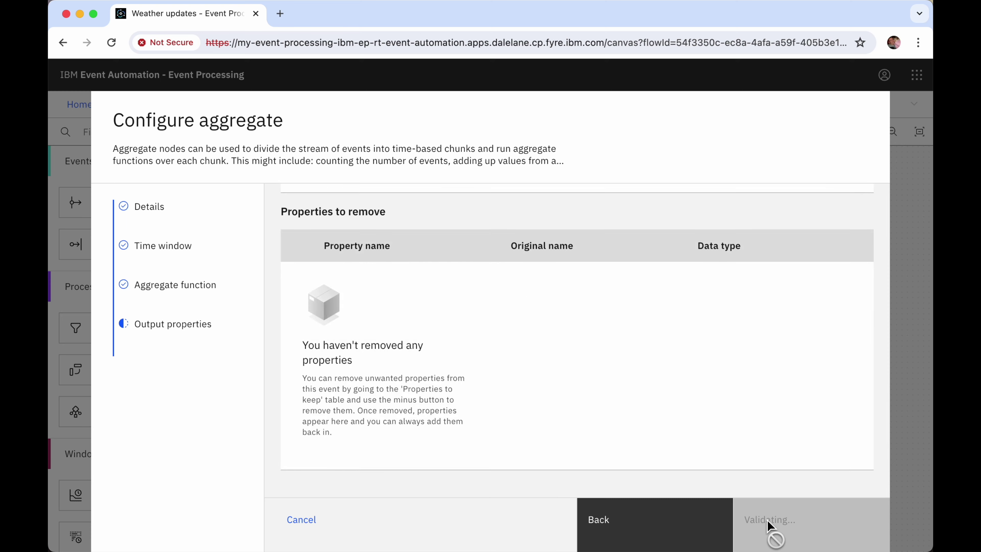
scroll(678, 361, up, 10)
click(296, 347)
click(297, 346)
click(296, 346)
scroll(343, 366, down, 4)
scroll(343, 366, down, 10)
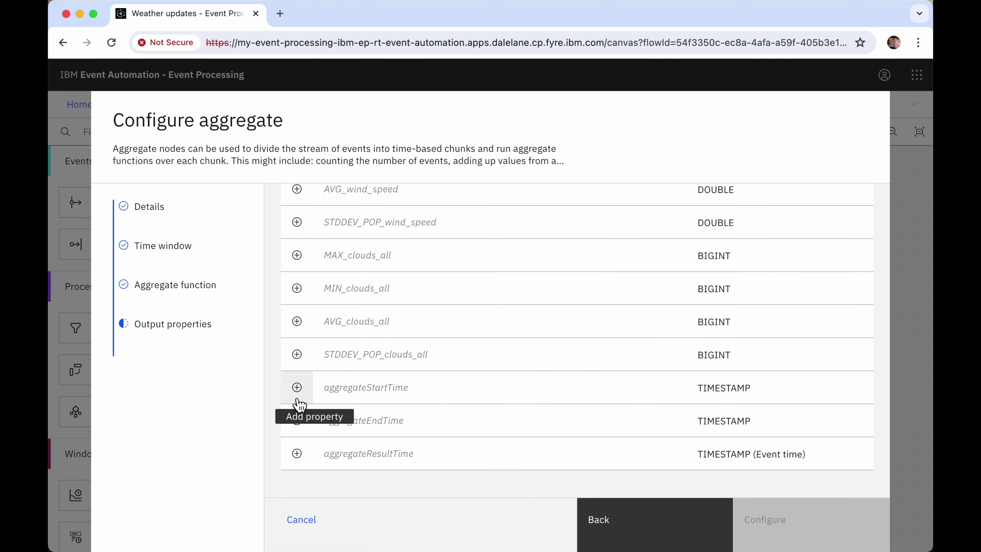
click(297, 386)
click(297, 419)
scroll(303, 420, up, 10)
Rename aggregateStartTime to 'start' and aggregateEndTime to 'end'
double_click(363, 347)
text(start)
double_click(386, 380)
text(end)
click(413, 413)
Keep the four temperature aggregates: max, min, average and standard deviation
scroll(414, 413, down, 3)
click(302, 374)
click(297, 369)
click(297, 403)
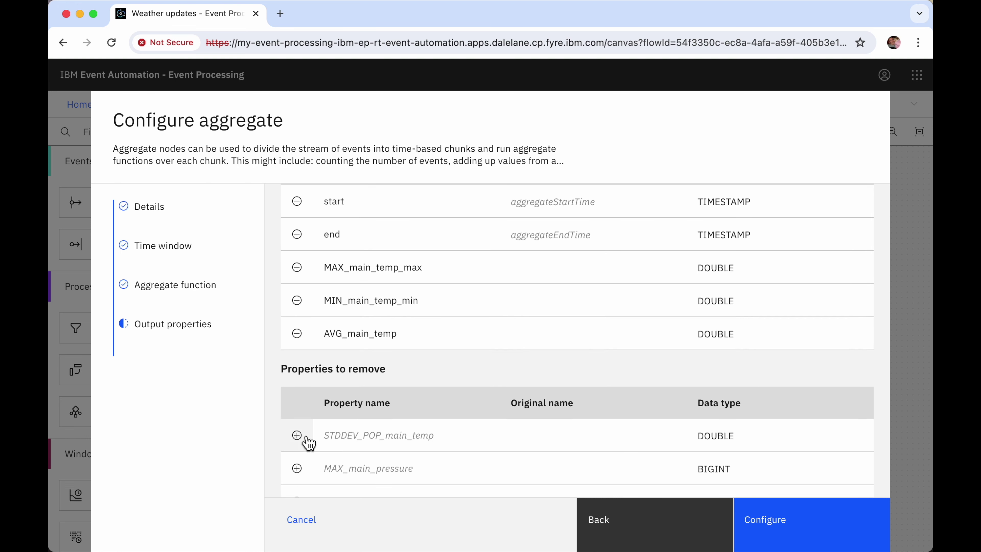
click(296, 436)
Rename them to temperature max, temperature min, temperature average and temperature standard deviation pop
double_click(363, 267)
text(temperature)
double_click(394, 301)
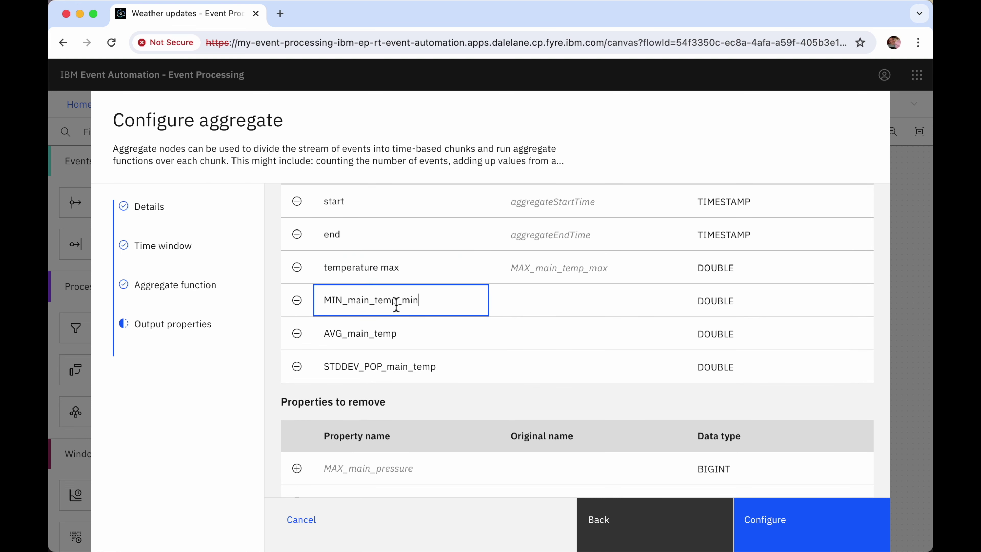
text(temperature min)
double_click(388, 333)
key(Return)
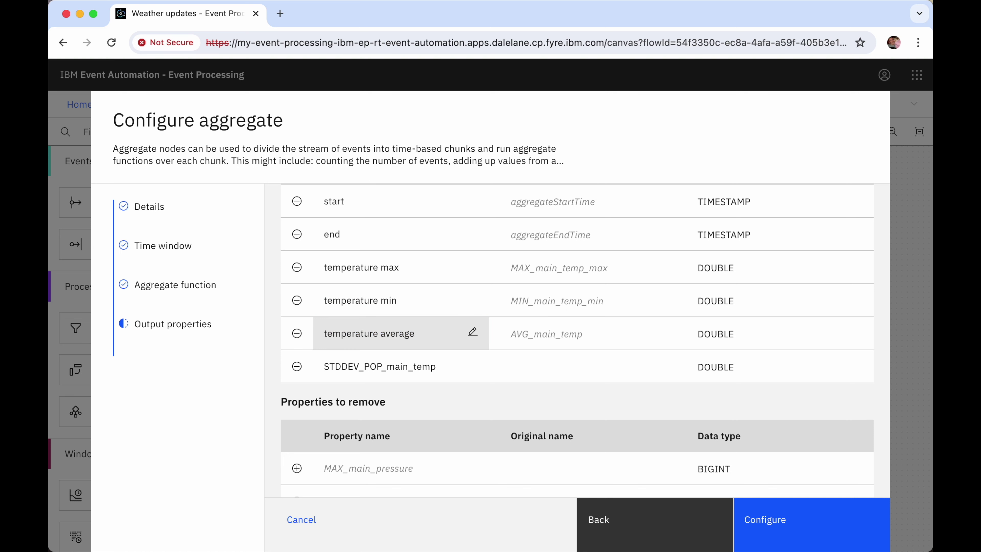
double_click(398, 366)
text(temperature standard deviation pop)
key(Return)
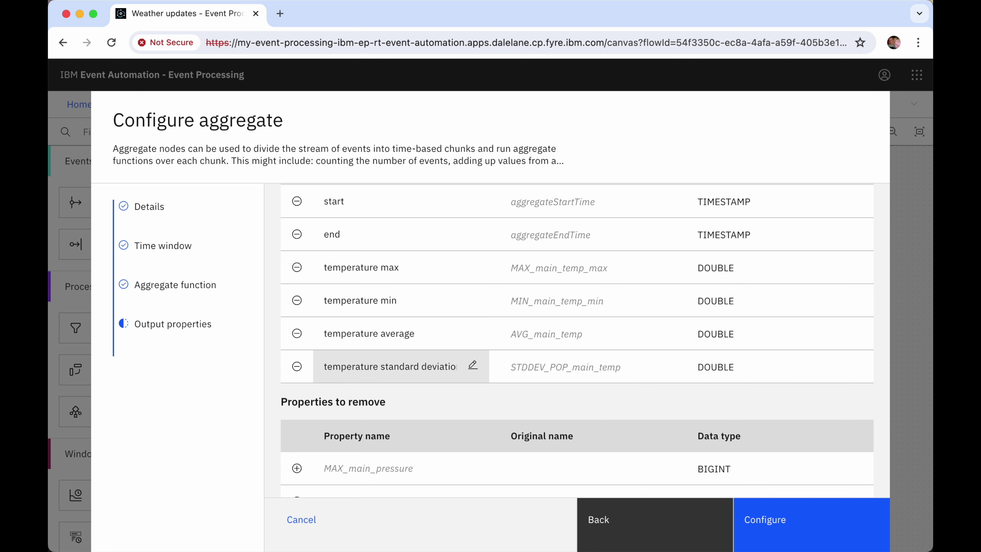
Keep the four pressure aggregates: MAX, MIN, AVG and STDDEV_POP of main_pressure
scroll(298, 343, down, 4)
click(298, 344)
click(298, 377)
click(298, 409)
click(297, 438)
Rename them to pressure max, pressure min, pressure average and pressure standard deviation population
double_click(376, 270)
text(pressure max)
key(Return)
double_click(376, 303)
text(pressure min)
key(Return)
double_click(376, 339)
text(pressure average)
key(Return)
double_click(328, 374)
text(pressure st)
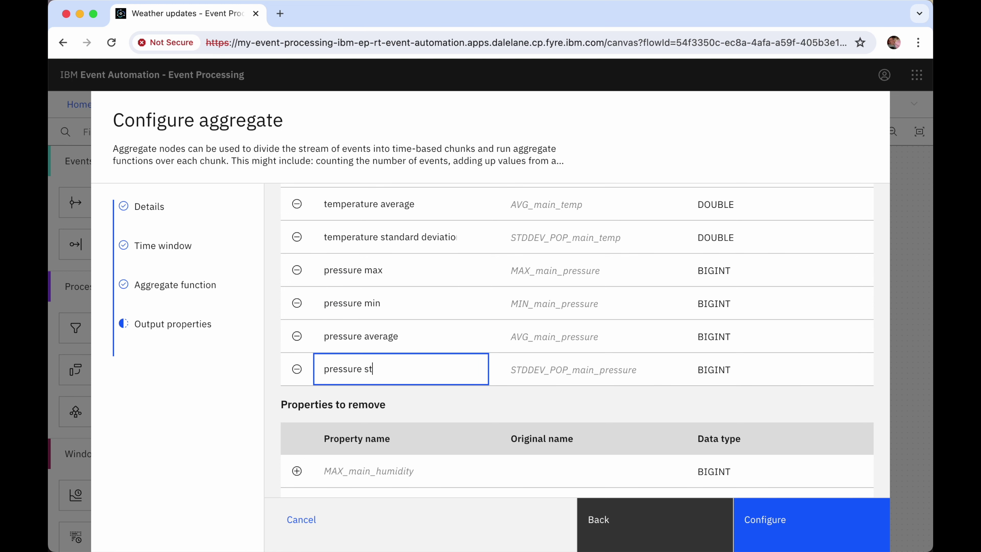
text(andard deviation population)
key(Return)
Keep the four humidity aggregates: MAX, MIN, AVG and STDDEV_POP of main_humidity
scroll(386, 340, down, 4)
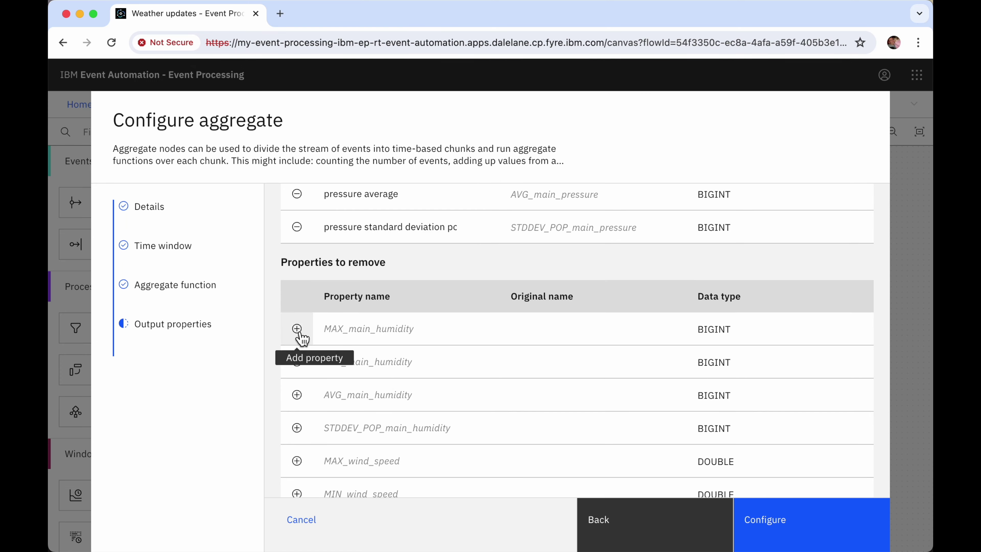
click(297, 328)
click(297, 361)
click(296, 393)
click(296, 426)
Rename them to humidity max, humidity min, humidity average and humidity standard deviation population
text(max)
click(392, 286)
key(super+a)
text(humidity min)
click(400, 325)
key(super+a)
text(humidity average)
click(403, 356)
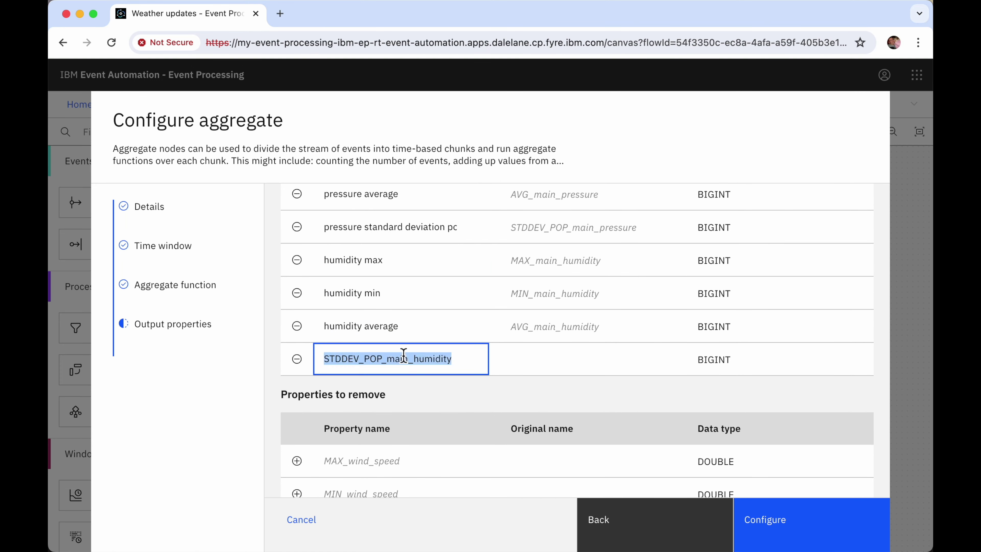
key(super+a)
text(humidity standa)
text(rd deviation population)
key(Return)
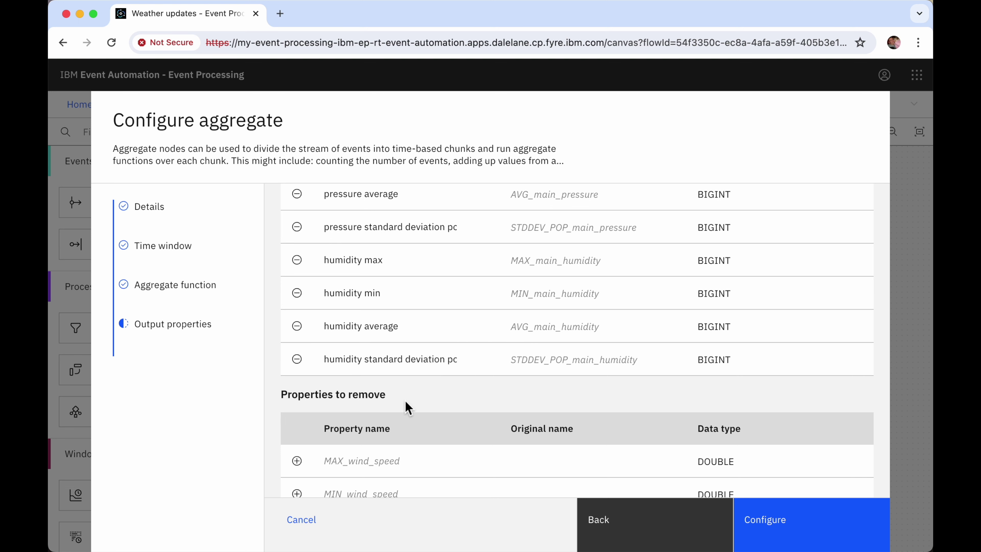
Keep the four wind speed aggregates: MAX, MIN, AVG and STDDEV_POP of wind_speed
scroll(404, 355, down, 4)
click(298, 305)
click(297, 338)
click(298, 371)
click(297, 404)
Rename them to wind speed max, wind speed min, wind speed average and wind speed standard deviation
click(371, 238)
key(super+a)
text(wind s)
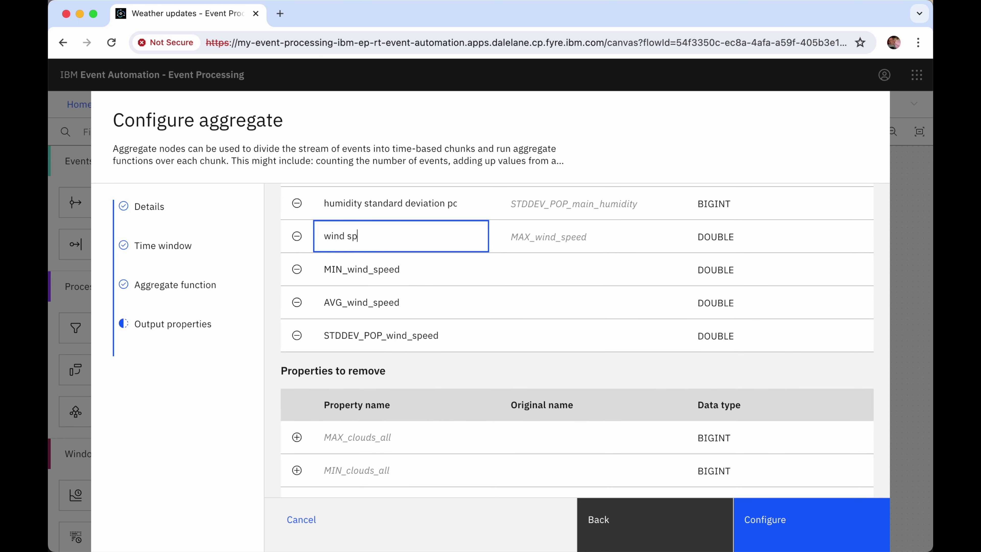
click(372, 275)
key(super+a)
text(wind speed min)
click(372, 306)
key(super+a)
text(wind speed average)
key(Return)
click(403, 345)
key(super+a)
text(wind speed sta)
text(n population)
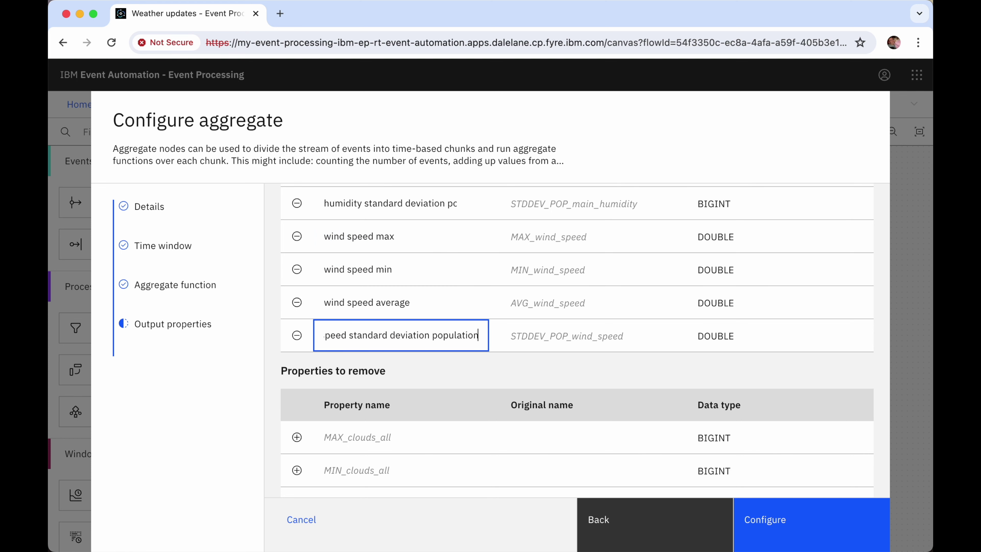
key(Return)
Keep the four cloudiness aggregates: MAX, MIN, AVG and STDDEV_POP of clouds_all
scroll(374, 345, down, 3)
click(298, 323)
click(299, 355)
click(299, 388)
click(297, 420)
Rename them to cloudiness max, min, average and standard deviation, and finish configuring the node
click(324, 255)
key(super+a)
text(cloudiness max)
key(Return)
click(382, 286)
text(cloudiness min)
key(Return)
click(383, 319)
text(cloudiness average)
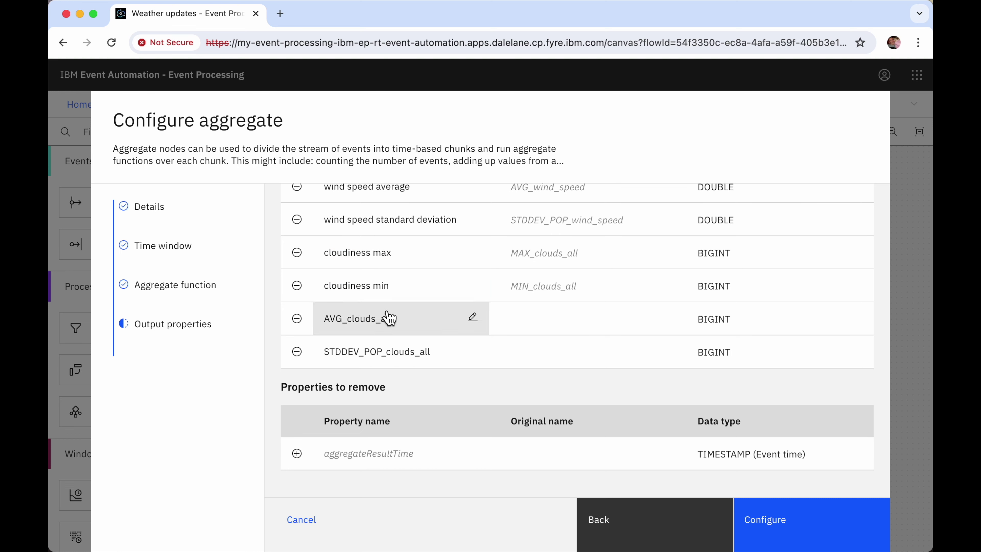
click(394, 350)
text(cloudiness standard deviation)
key(Return)
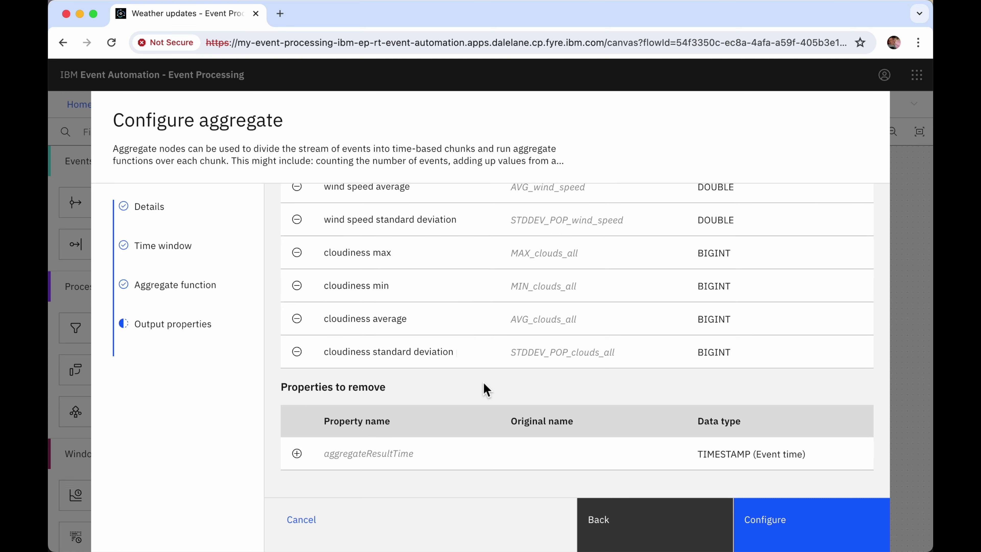
click(784, 541)
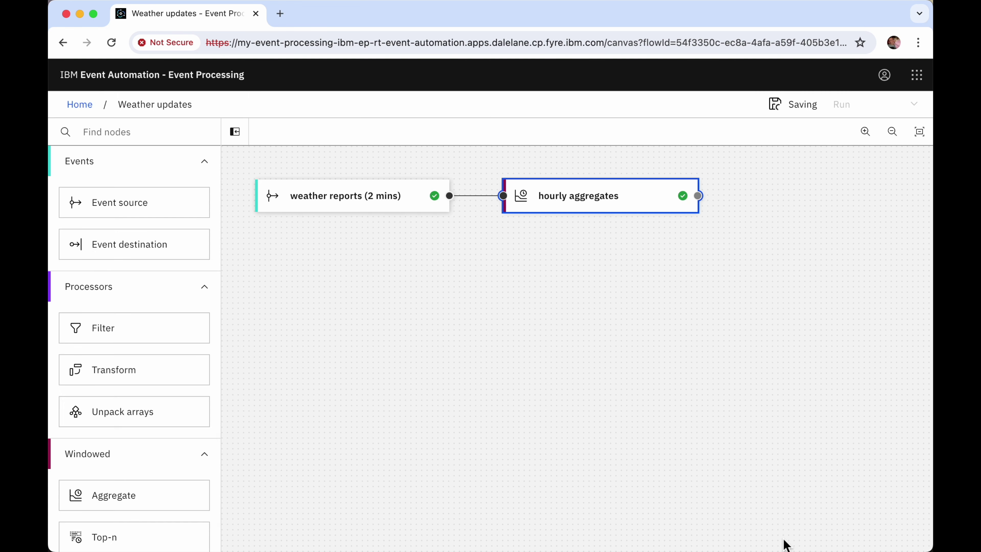
Run the Weather updates flow and bring its output events into view
click(876, 109)
click(871, 150)
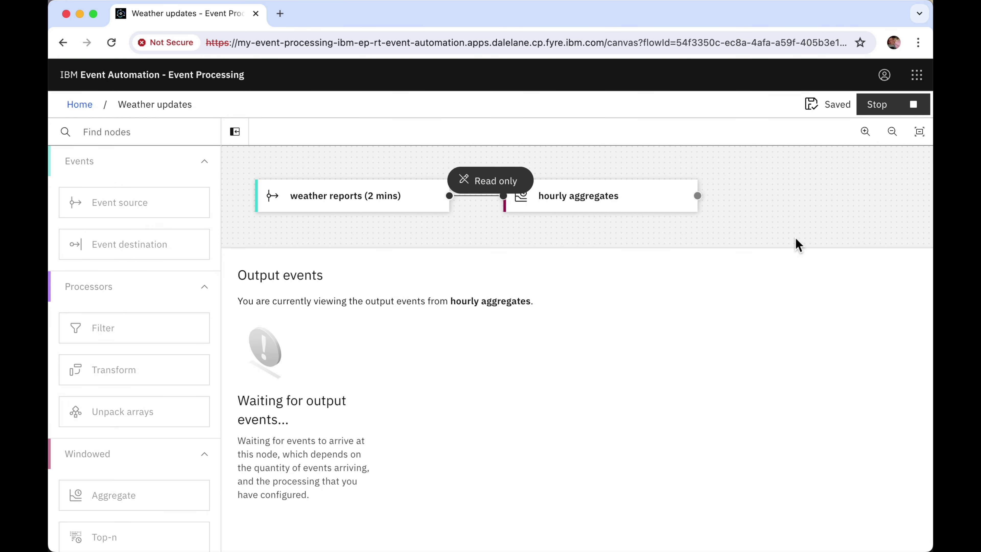
drag(811, 193, 806, 209)
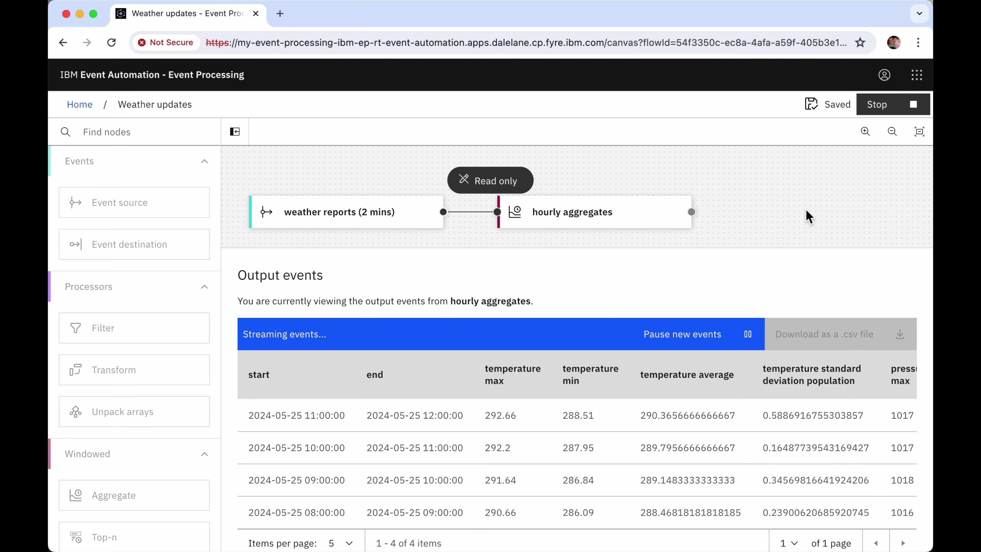
drag(779, 249, 776, 224)
scroll(778, 279, down, 1)
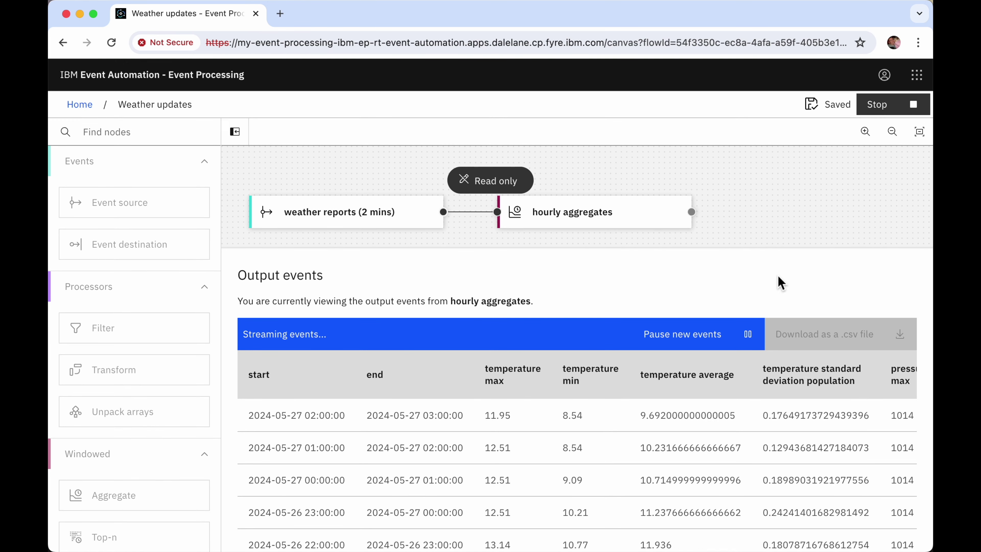
scroll(853, 371, up, 1)
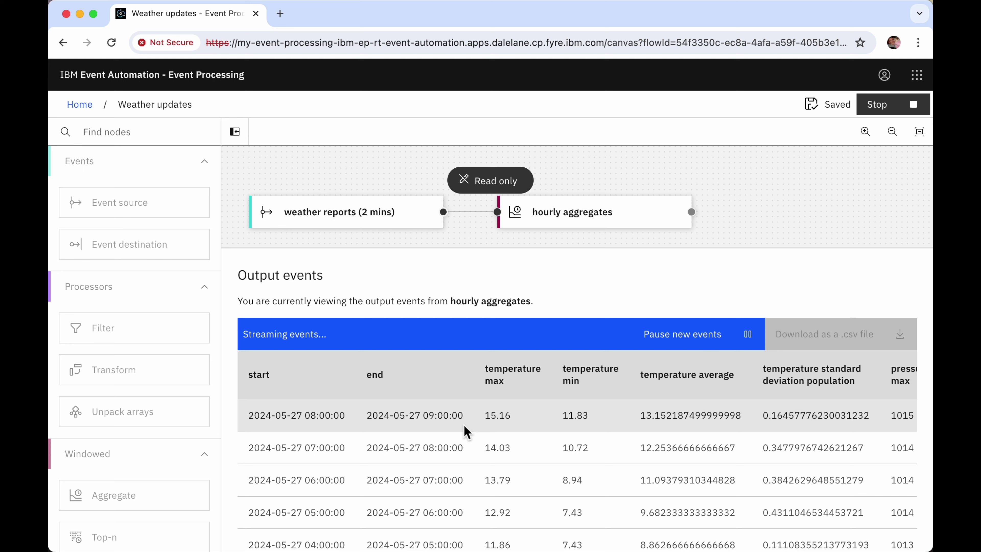
Scroll across every Output events column to check the hourly aggregates, then stop the flow
scroll(465, 425, right, 5)
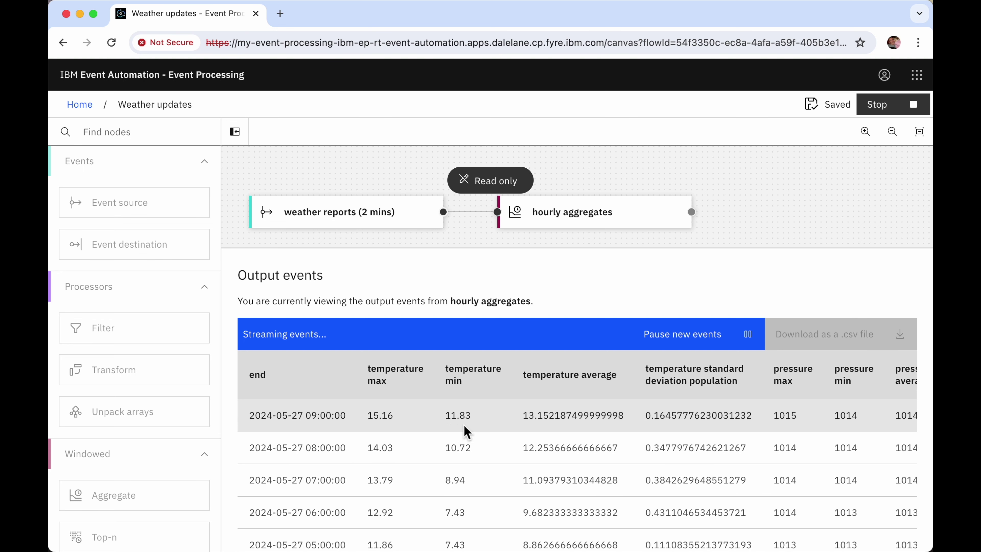
scroll(465, 425, right, 5)
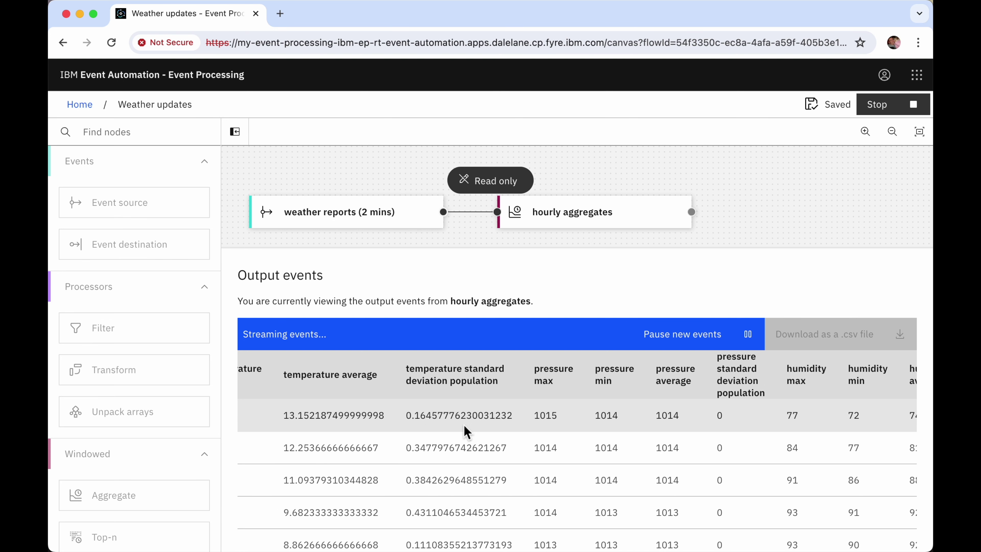
scroll(465, 425, right, 8)
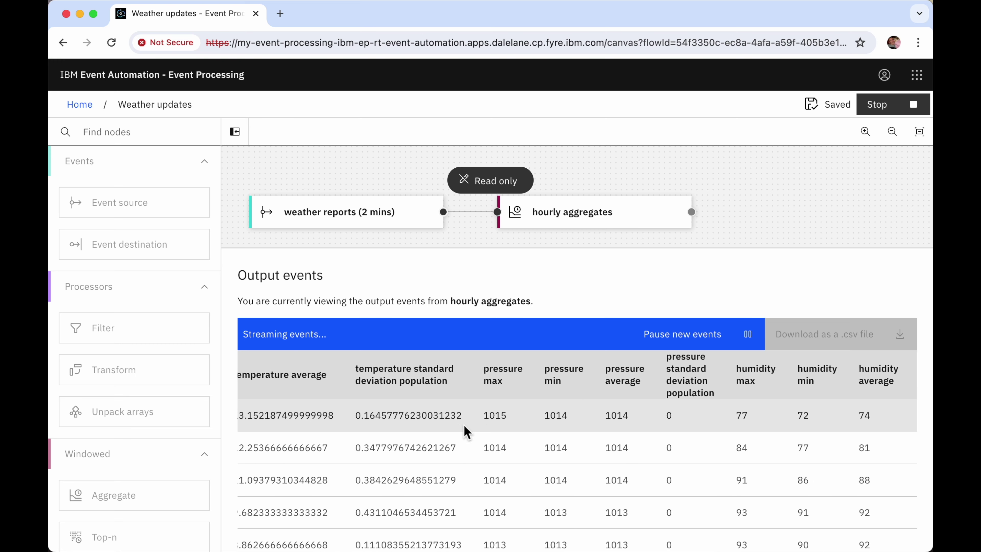
scroll(464, 425, right, 10)
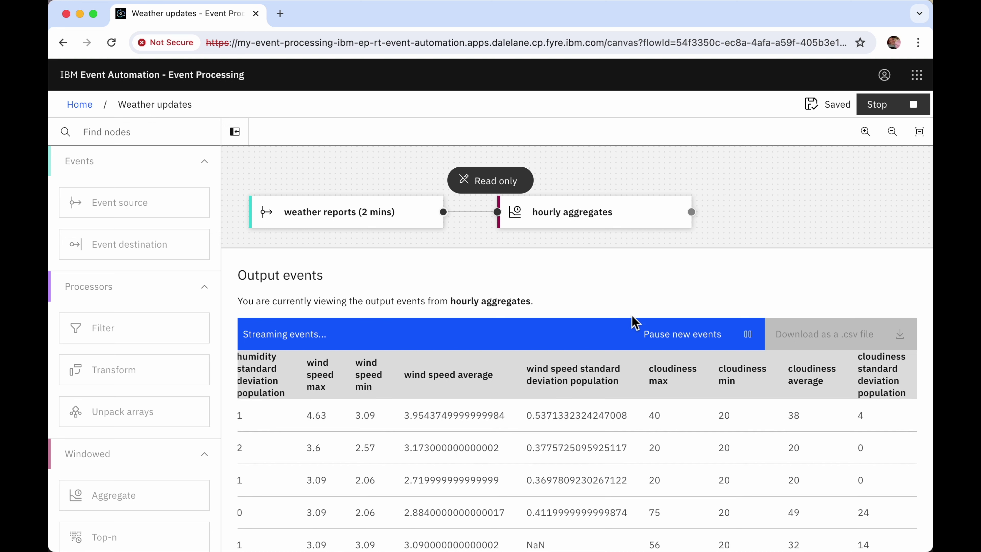
scroll(431, 429, left, 13)
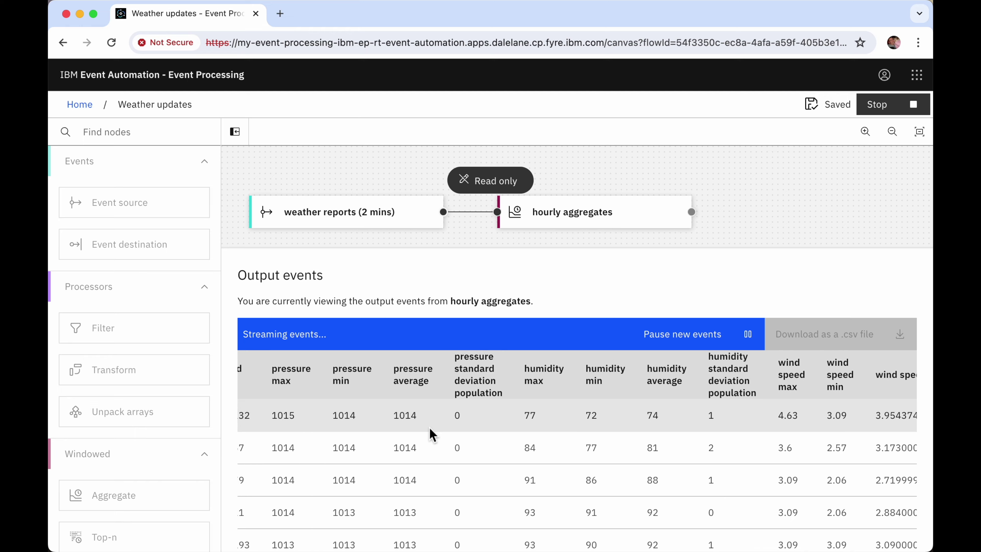
scroll(430, 427, left, 13)
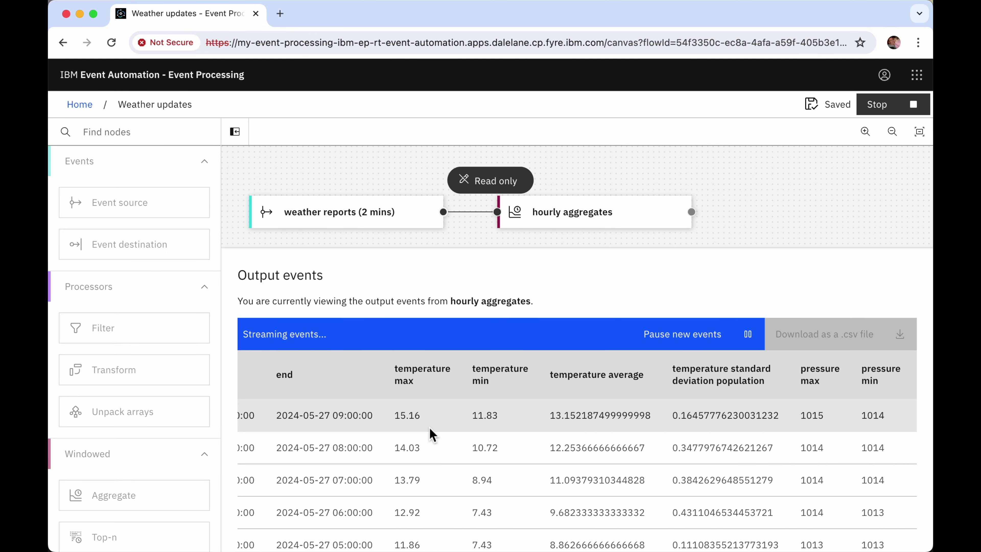
scroll(432, 434, left, 1)
scroll(462, 494, down, 1)
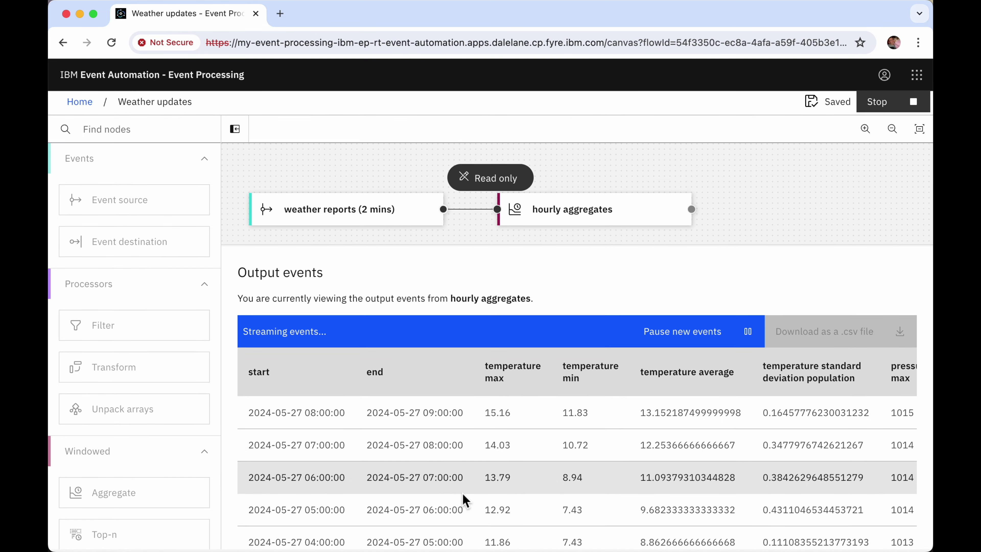
scroll(462, 493, up, 1)
click(882, 104)
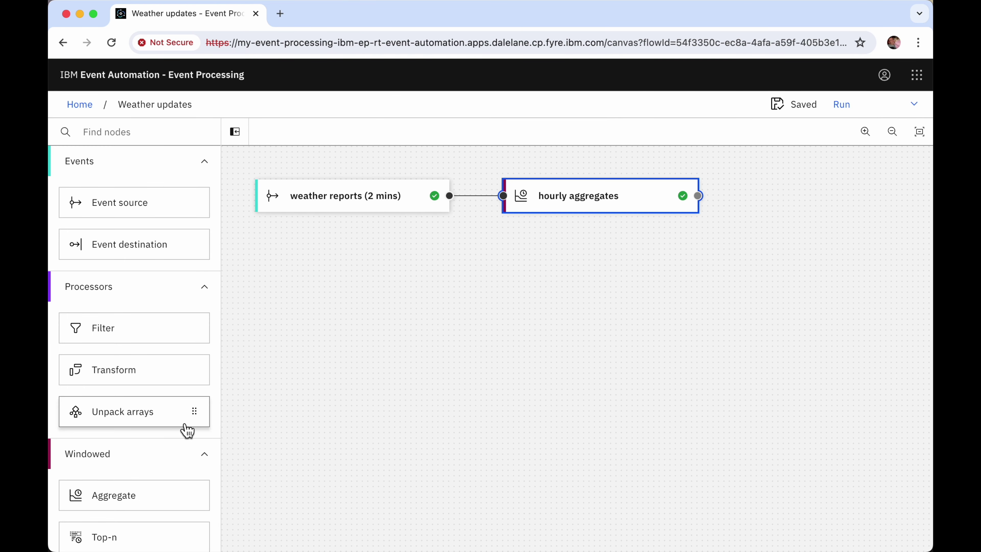
Place a Transform node on the canvas and connect hourly aggregates to it
scroll(124, 344, down, 1)
click(111, 350)
drag(112, 350, 466, 300)
mouse_move(697, 196)
mouse_down()
mouse_move(415, 302)
mouse_move(368, 300)
mouse_up()
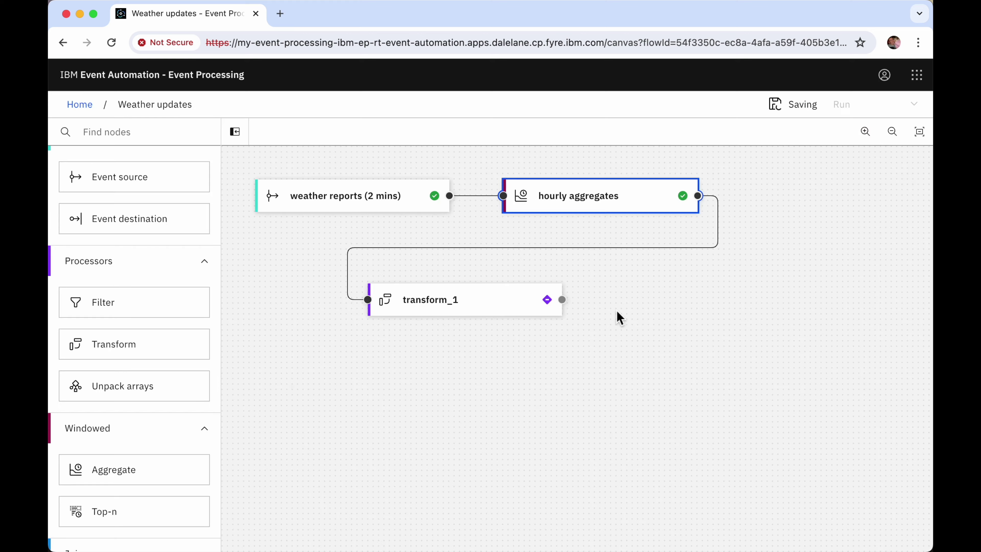
double_click(444, 304)
Name the transform node 'generate watsonx prompt'
click(481, 290)
key(super+a)
text(gene)
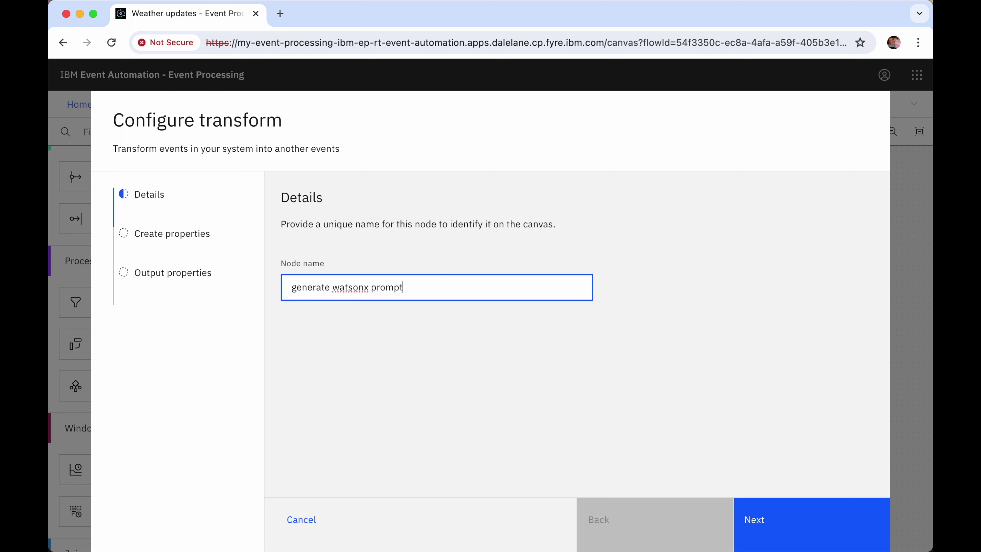
click(776, 535)
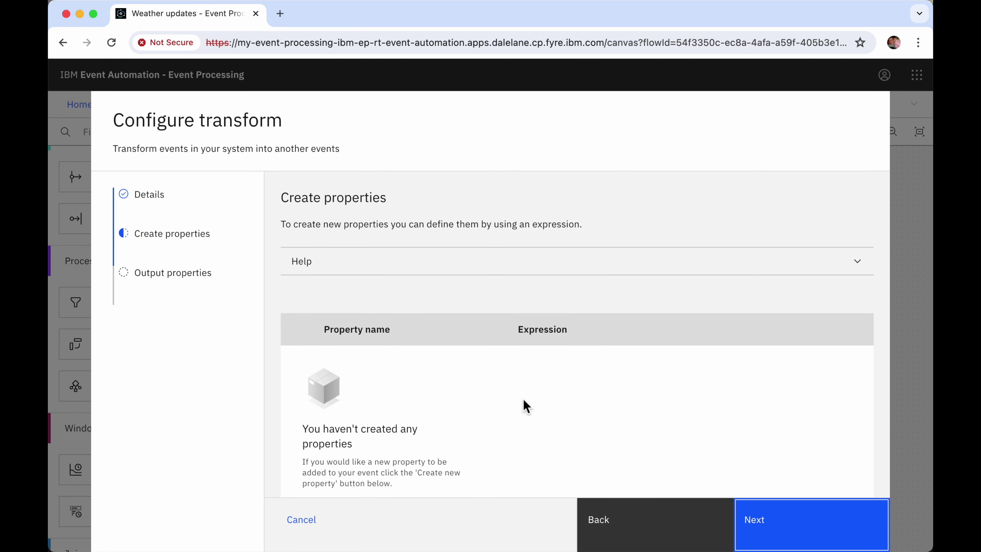
Create a new property named 'prompt'
scroll(525, 405, down, 3)
click(418, 447)
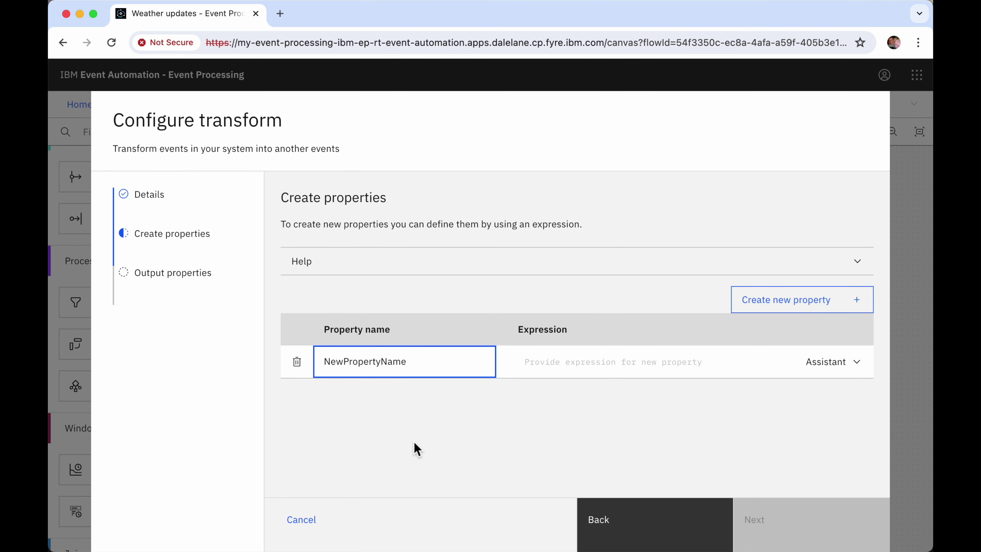
key(super+a)
text(pr)
click(495, 471)
Try the test expression CONCAT('first ', 'second') for prompt, then clear it out
click(588, 361)
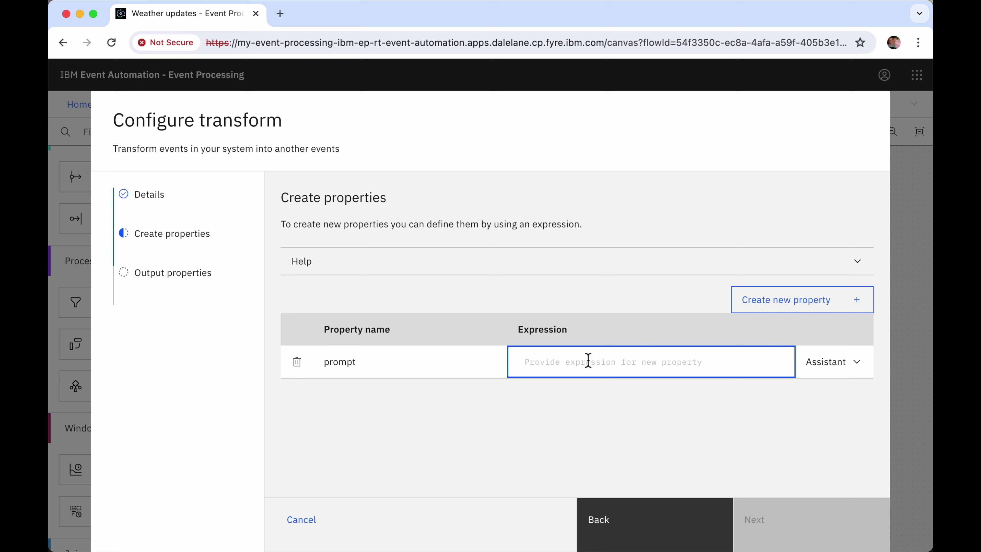
text(CONCAT()
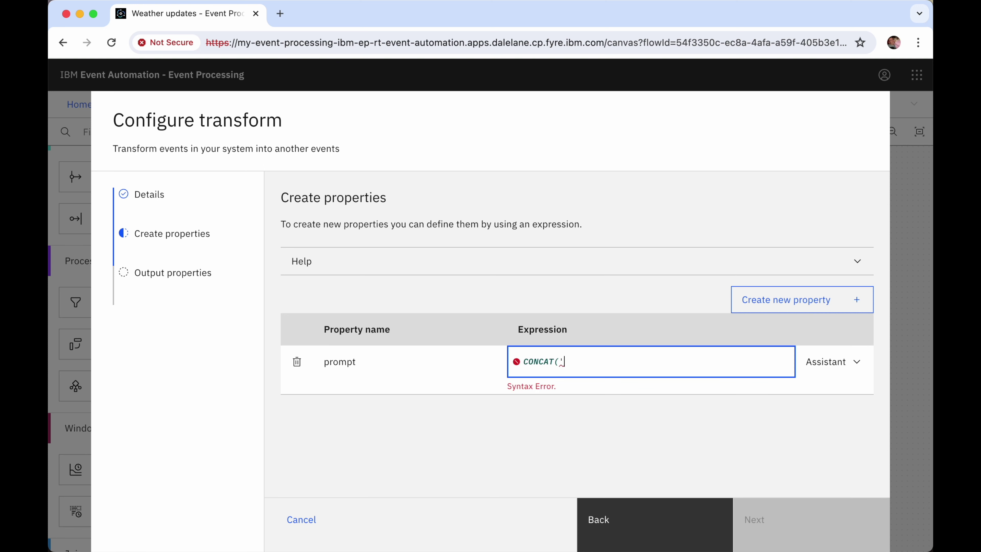
text('first ', ')
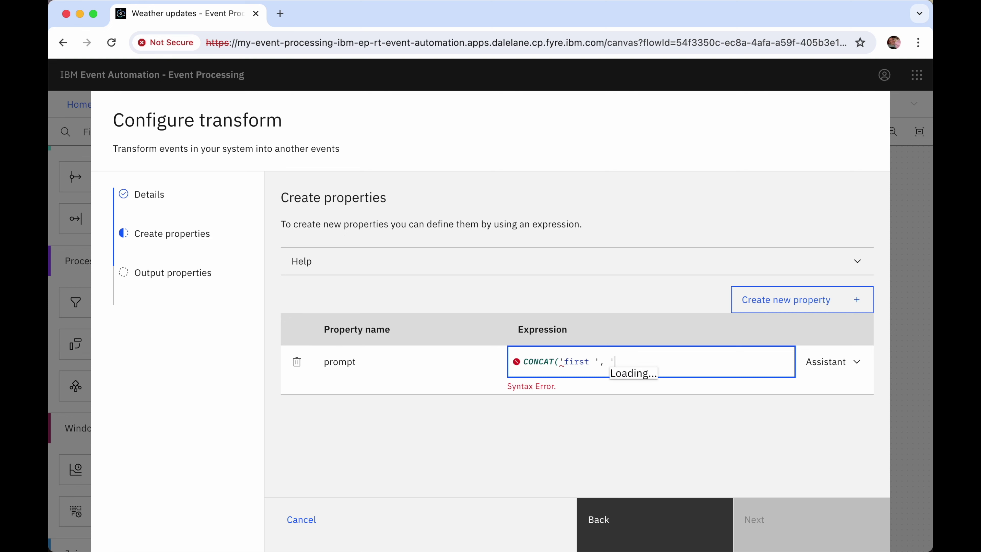
text(second'))
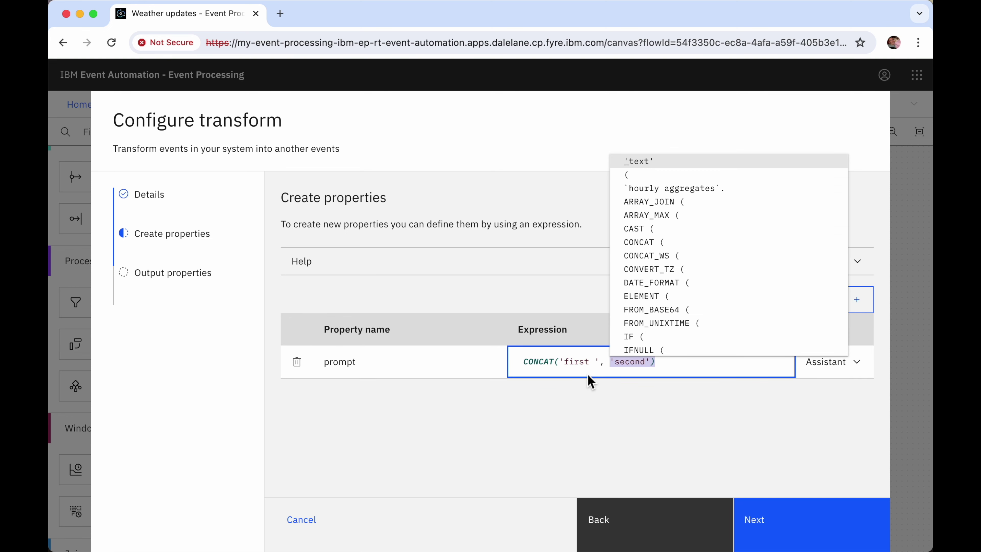
click(577, 462)
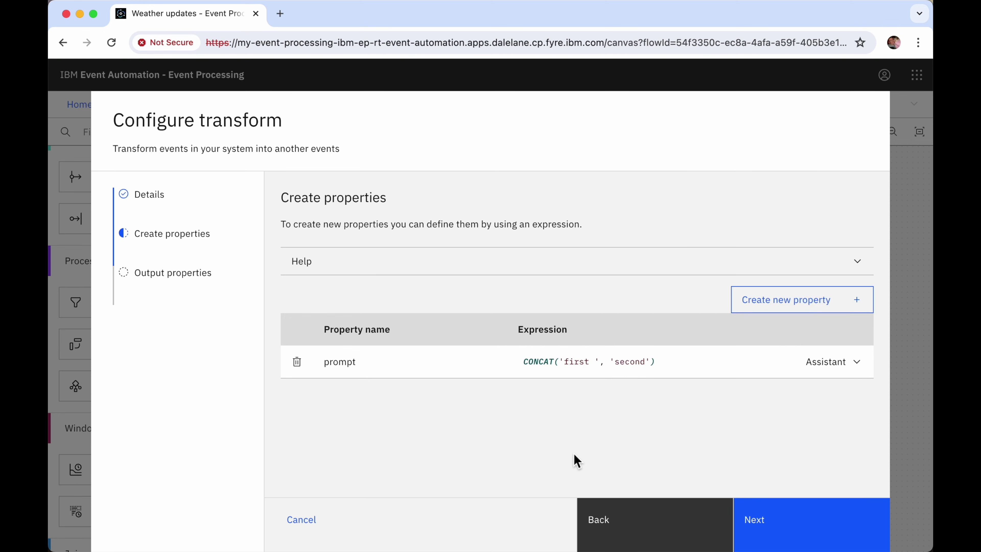
click(715, 370)
key(super+a)
key(BackSpace)
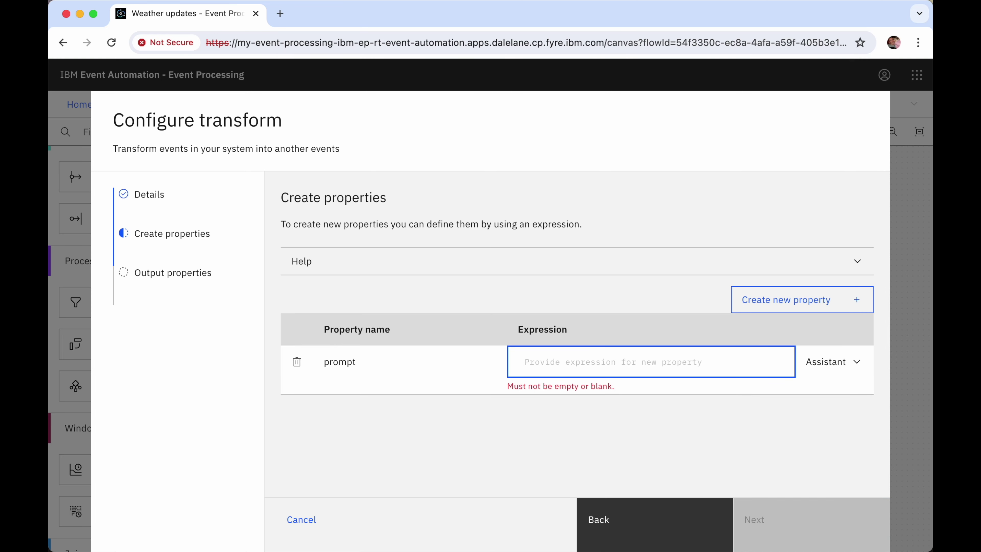
key(super+Tab)
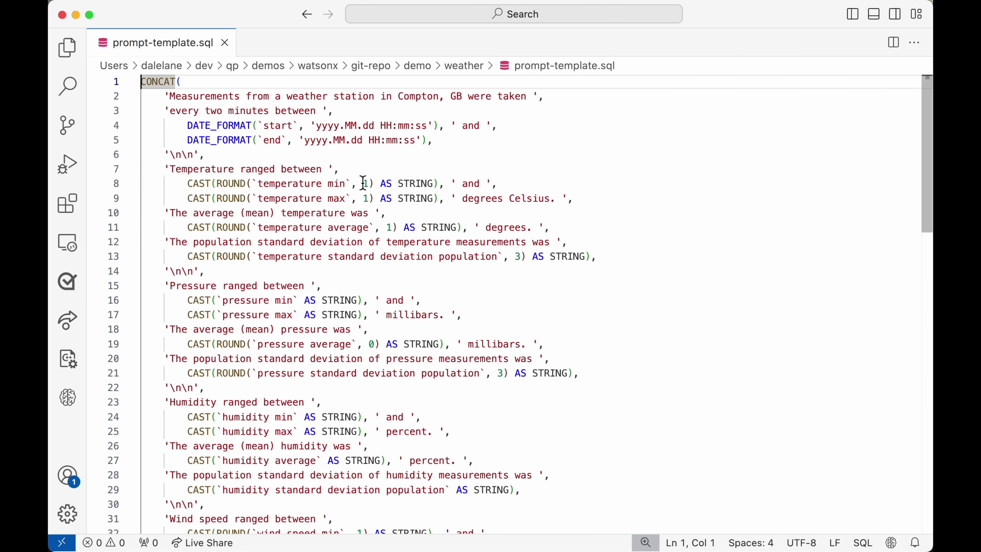
Select the whole 61-line CONCAT weather prompt in prompt-template.sql and return to the browser
scroll(482, 284, down, 10)
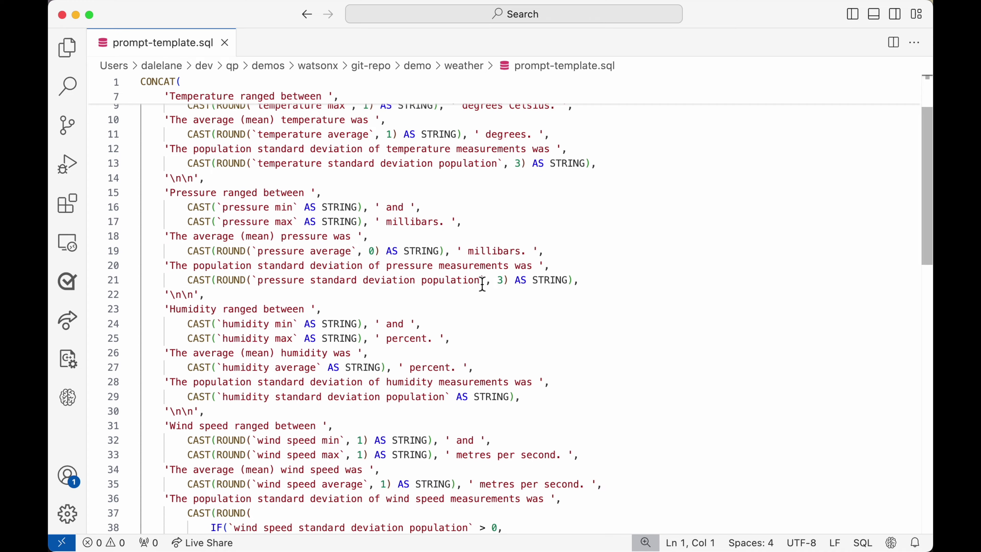
scroll(482, 284, down, 5)
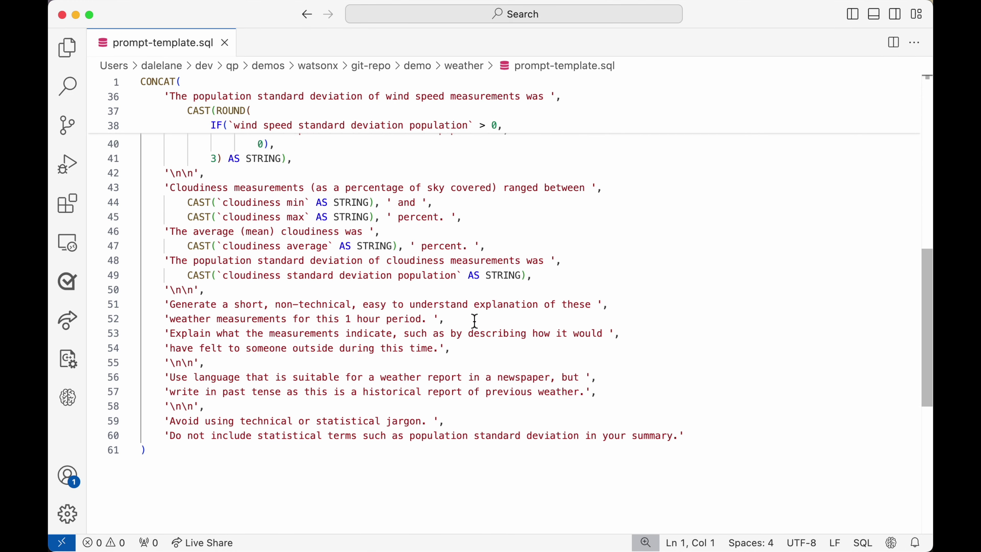
click(470, 352)
key(super+a)
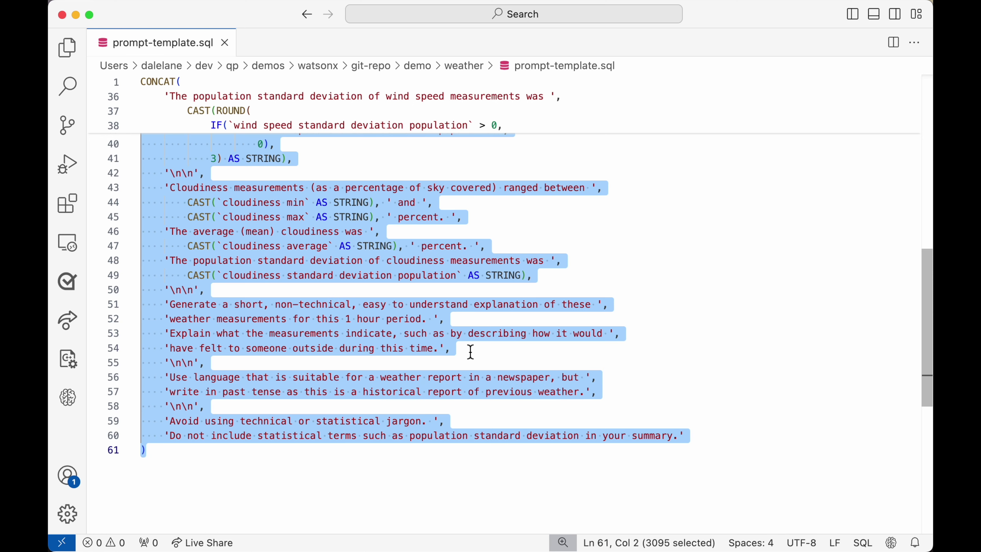
key(super+Tab)
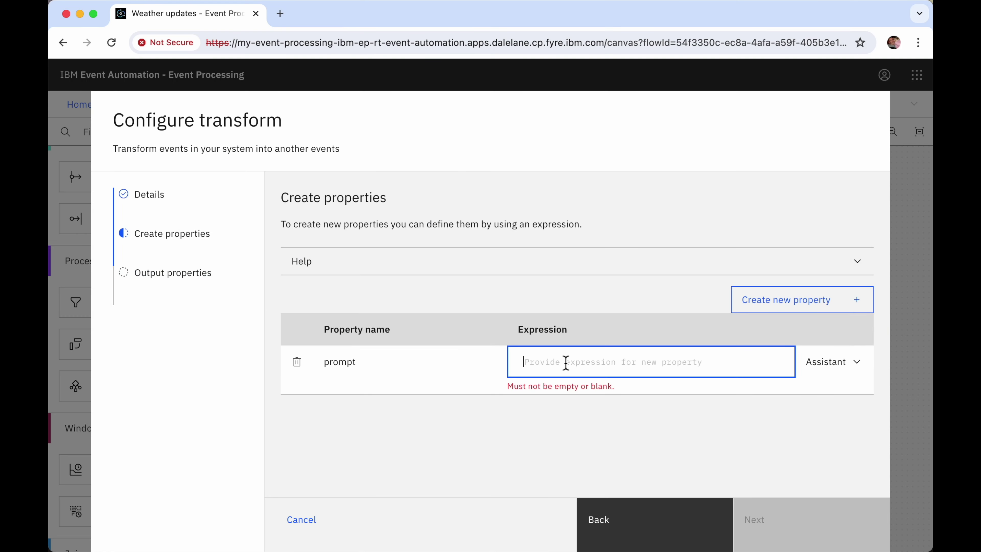
Paste the CONCAT weather prompt template as the prompt property's expression
key(super+v)
click(835, 397)
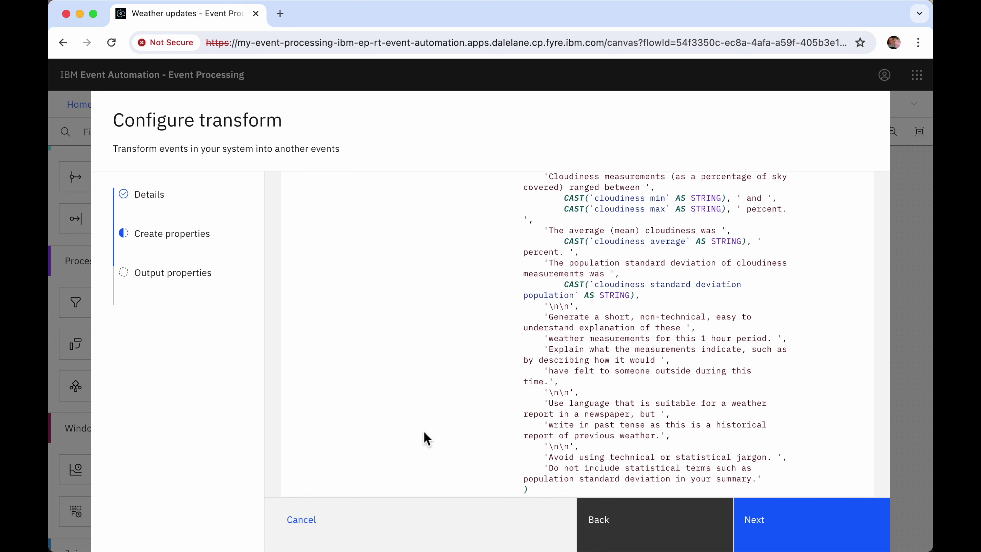
scroll(362, 325, up, 15)
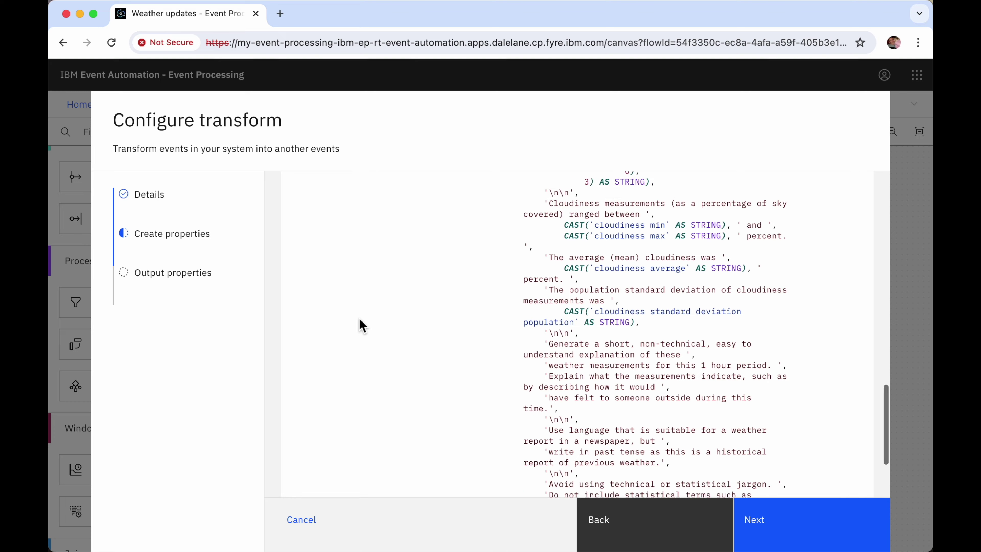
scroll(362, 325, up, 5)
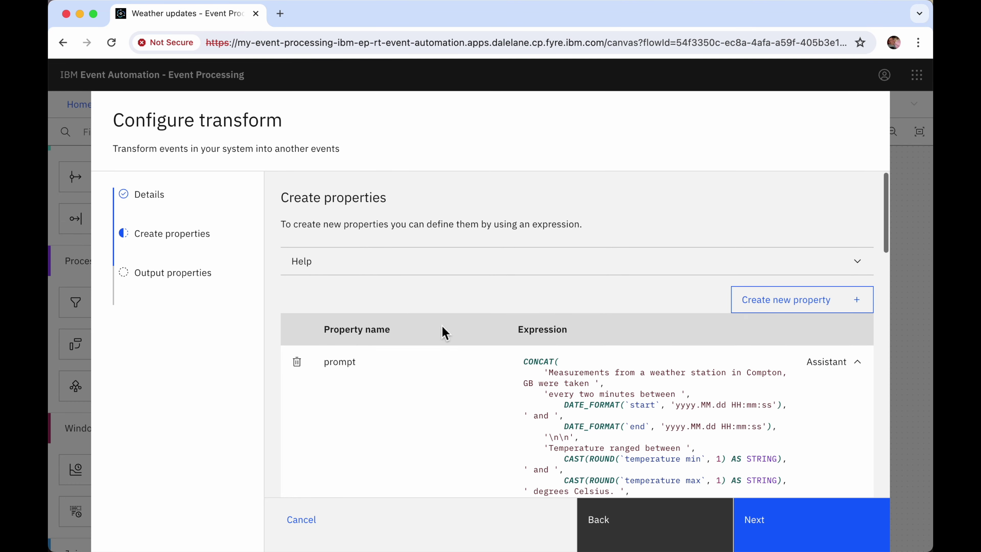
click(799, 534)
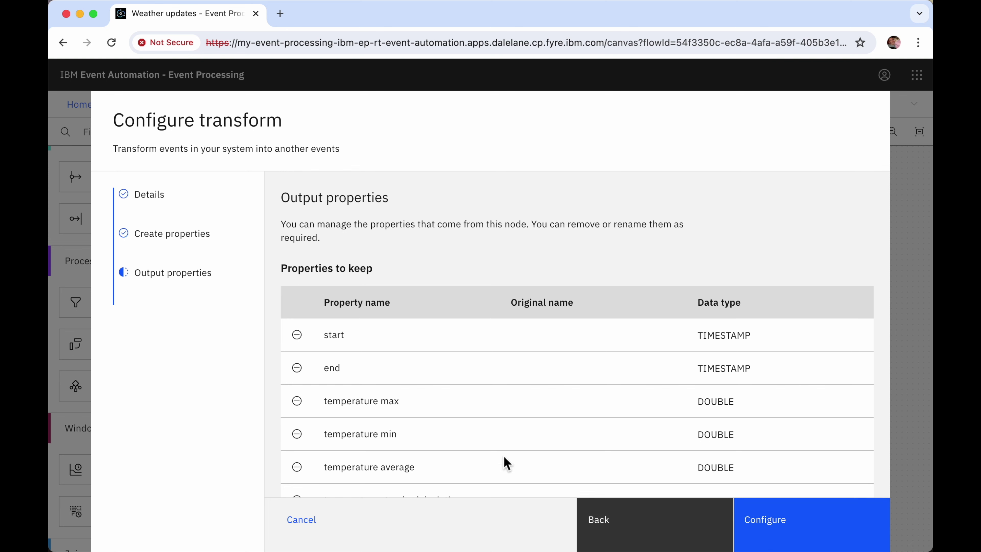
Remove the temperature, pressure and humidity aggregates so only start, end and prompt are output
scroll(438, 435, down, 1)
scroll(438, 436, down, 2)
click(296, 330)
click(297, 330)
click(296, 330)
click(297, 330)
click(296, 330)
click(297, 330)
click(296, 329)
click(297, 329)
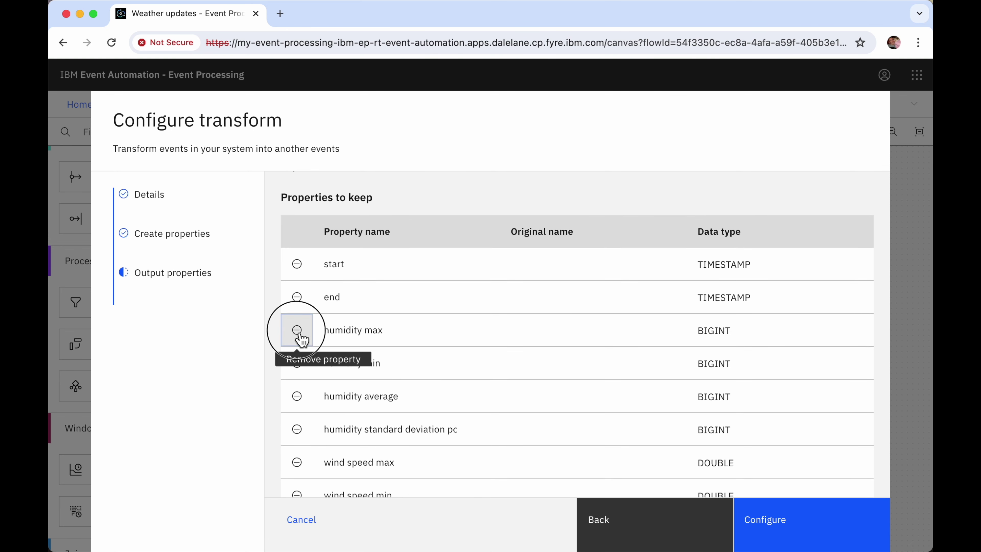
click(297, 329)
click(296, 329)
click(296, 330)
click(297, 329)
click(297, 330)
click(296, 330)
click(297, 329)
click(296, 330)
click(296, 330)
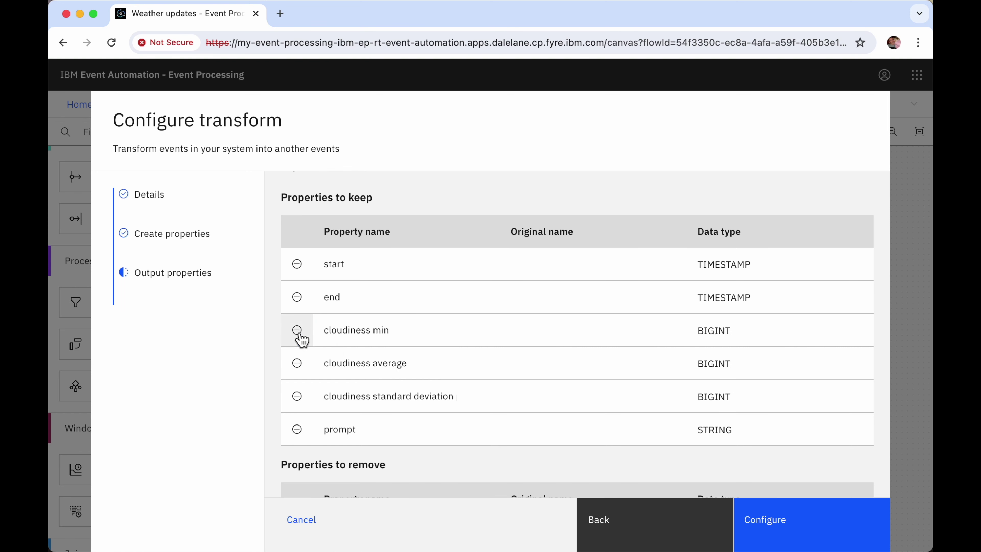
click(296, 329)
click(297, 329)
click(297, 329)
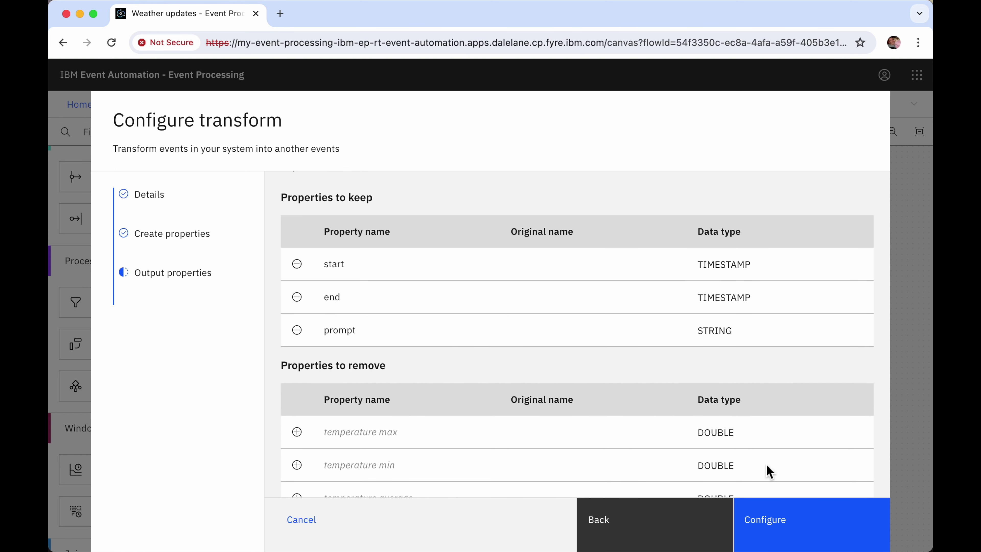
click(781, 530)
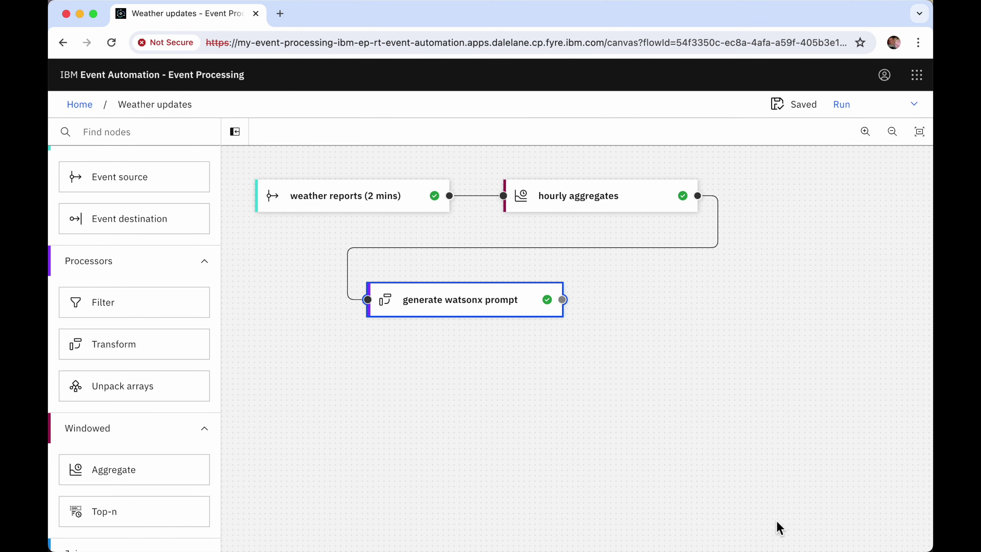
Test-run the flow with historical events to preview hourly Compton, GB prompts, then stop it
click(869, 110)
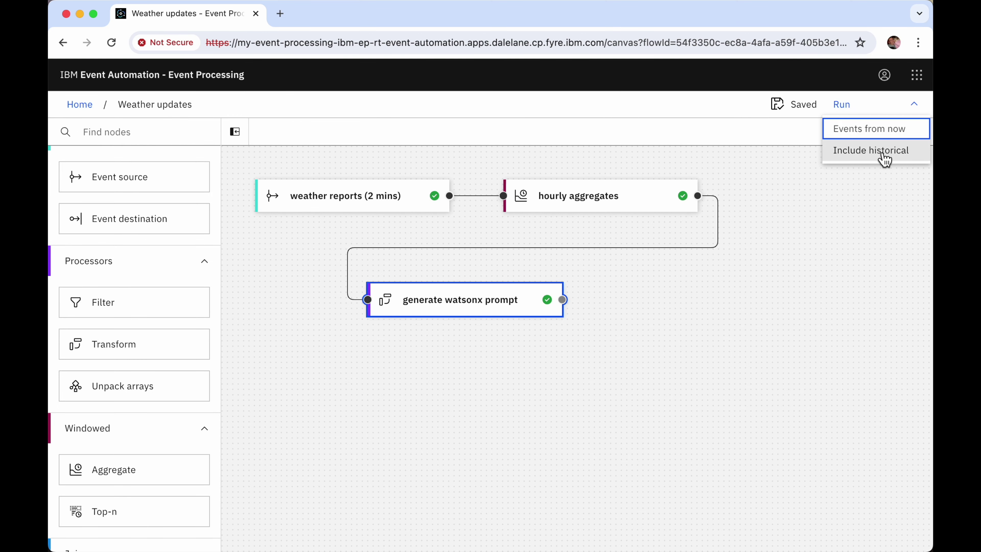
click(883, 157)
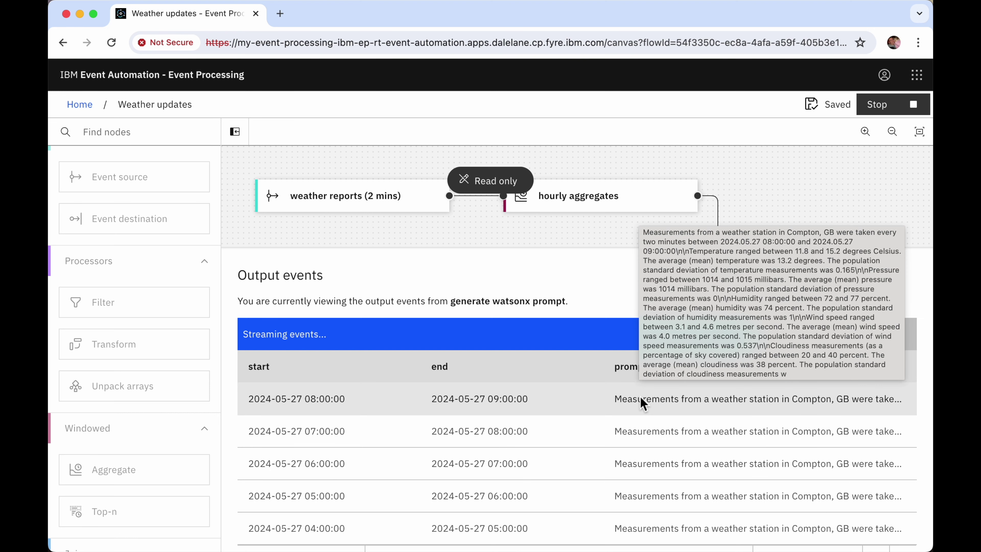
click(886, 115)
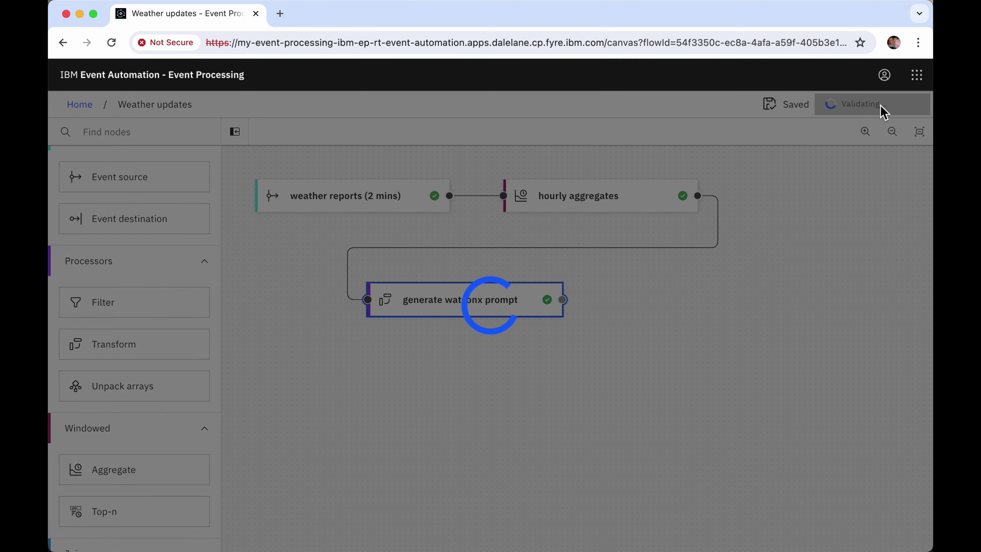
scroll(154, 402, down, 5)
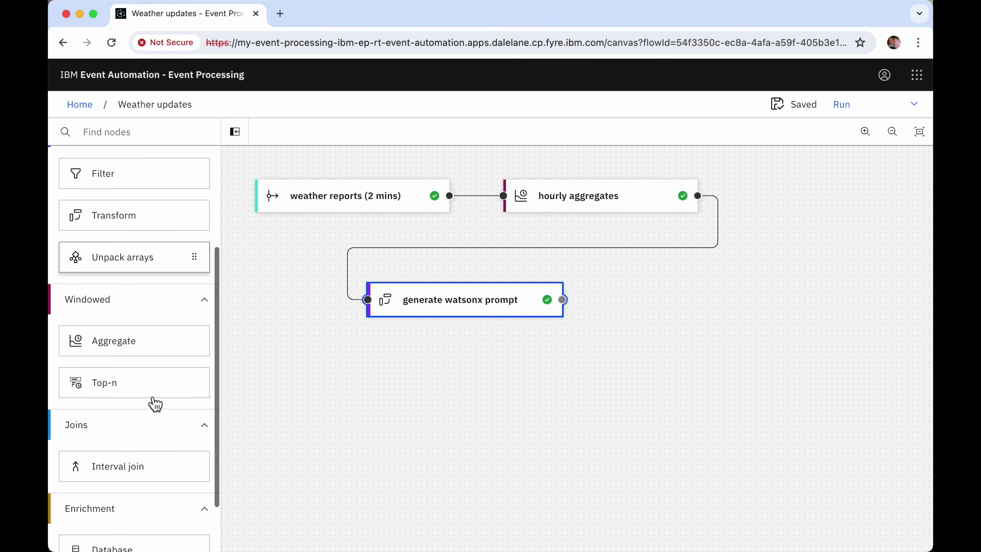
Add an API enrichment node after the prompt step and name it watsonx
double_click(126, 524)
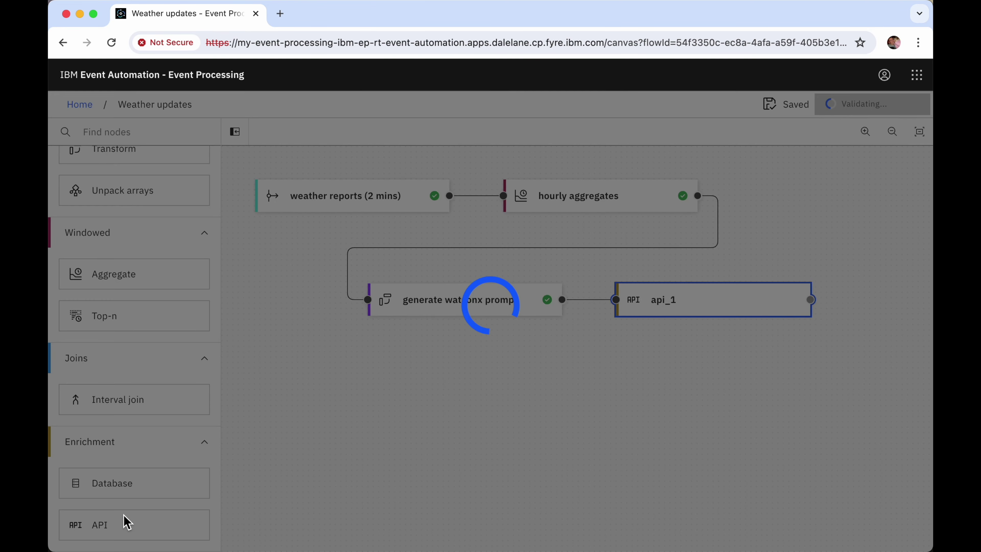
double_click(688, 306)
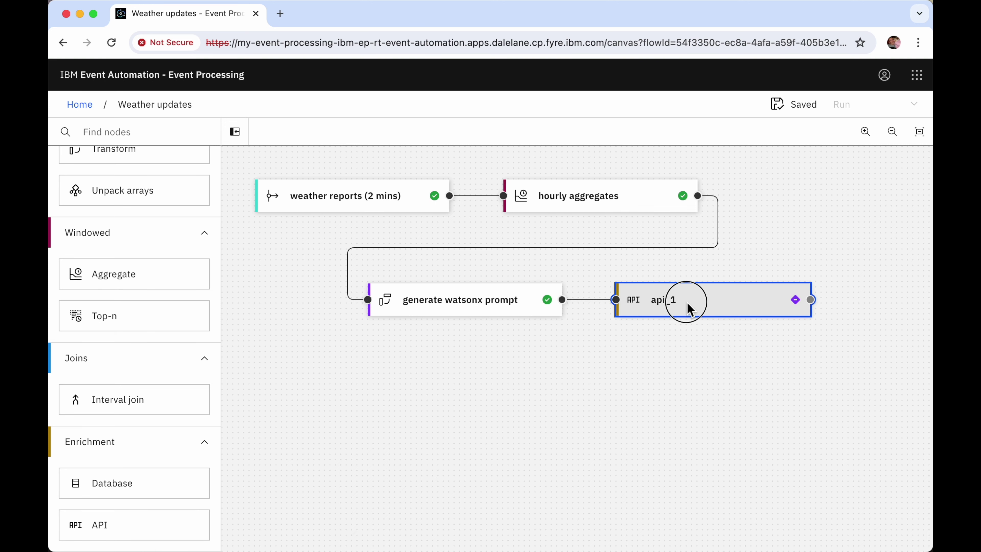
double_click(458, 305)
text(watsonx)
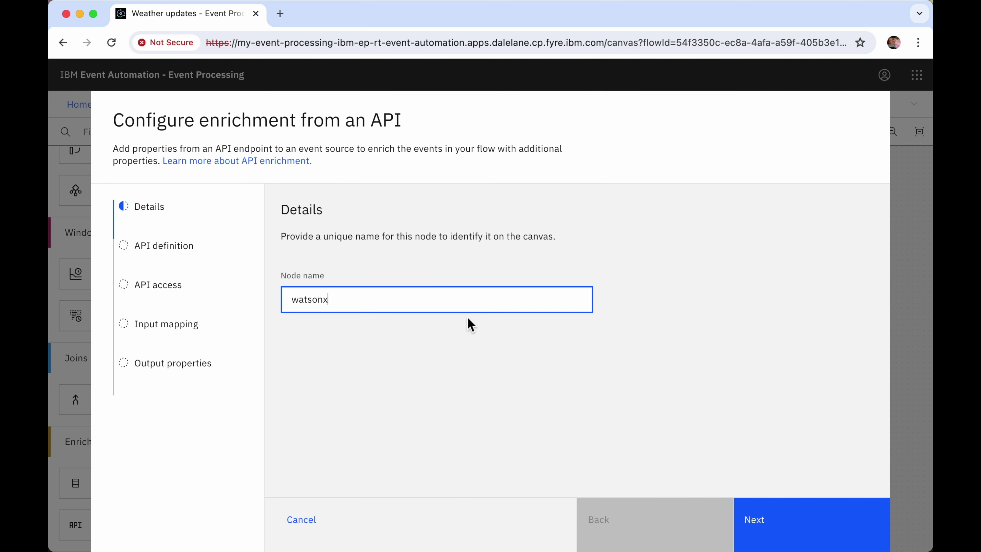
click(805, 502)
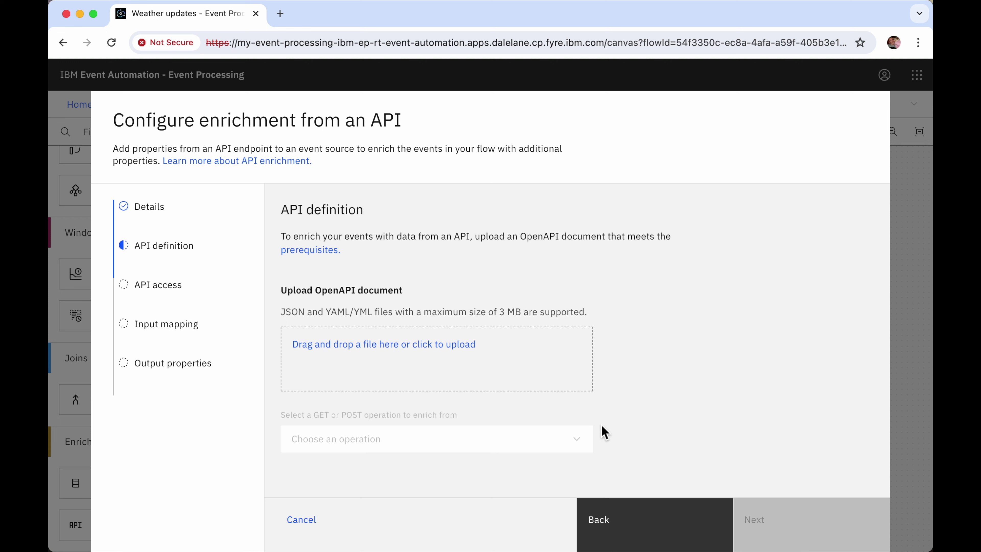
Upload watsonx-openapi.yaml as the API definition and choose the POST /ChatRequest/submit operation
click(458, 349)
double_click(401, 254)
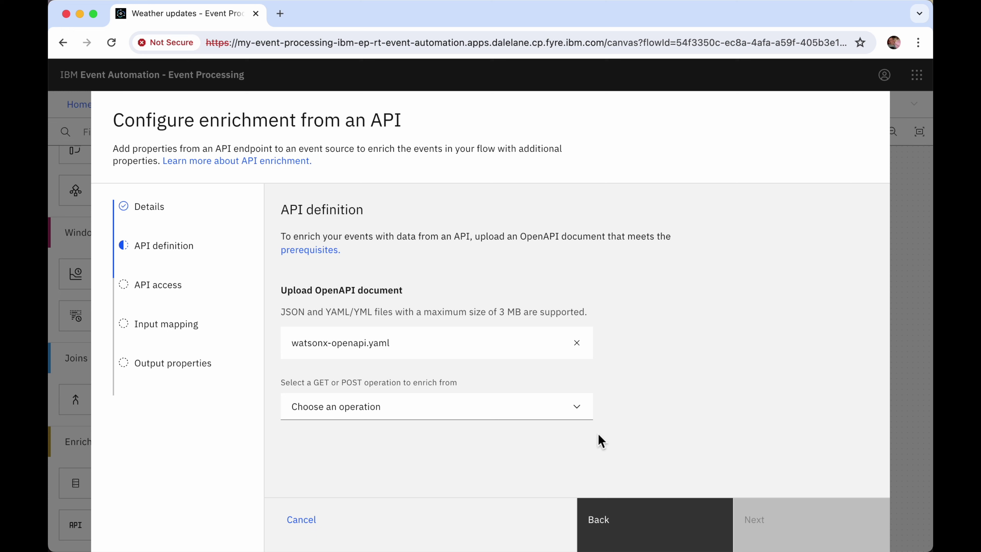
click(579, 413)
click(527, 438)
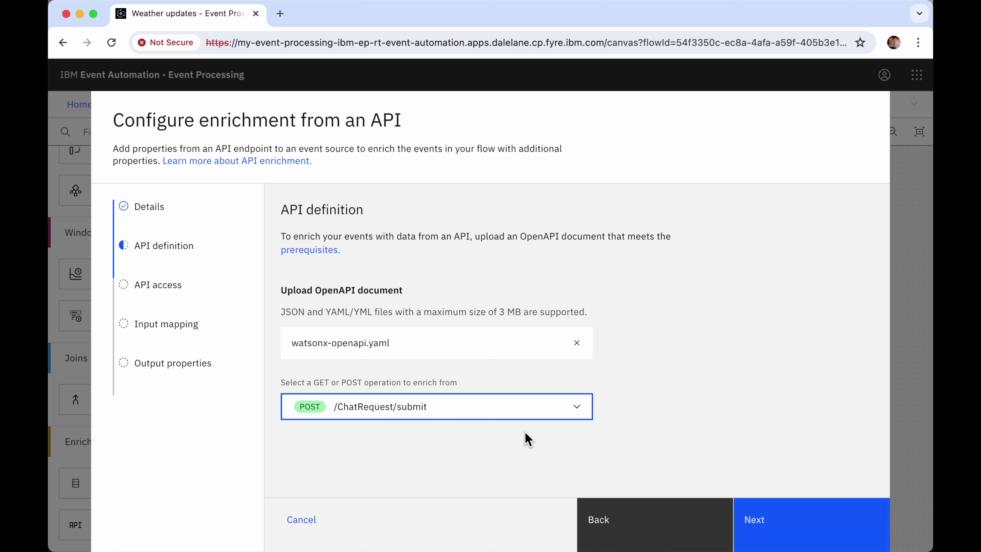
click(820, 538)
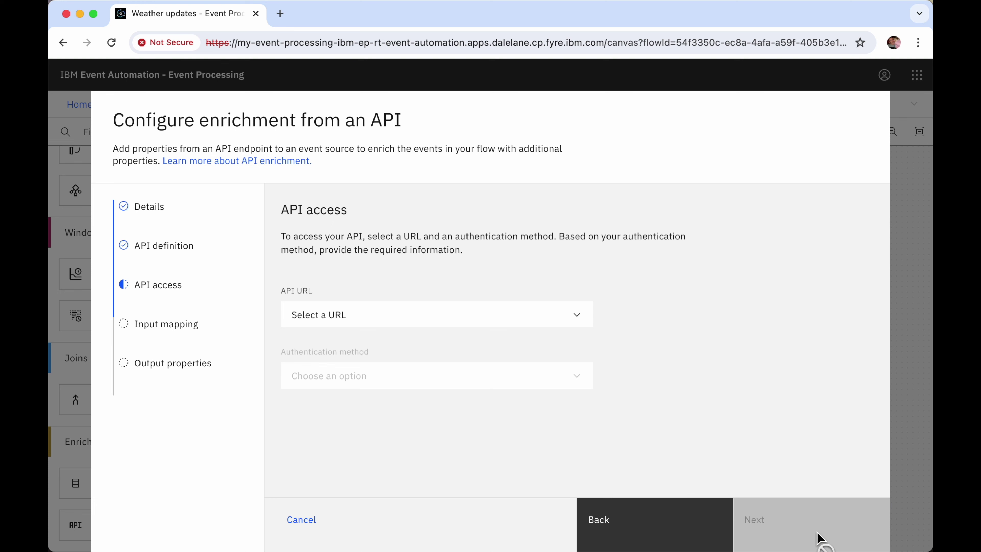
Use the available API URL with Basic authentication, pasting in the API username and password
click(565, 326)
click(550, 343)
click(562, 376)
click(532, 405)
scroll(675, 425, down, 2)
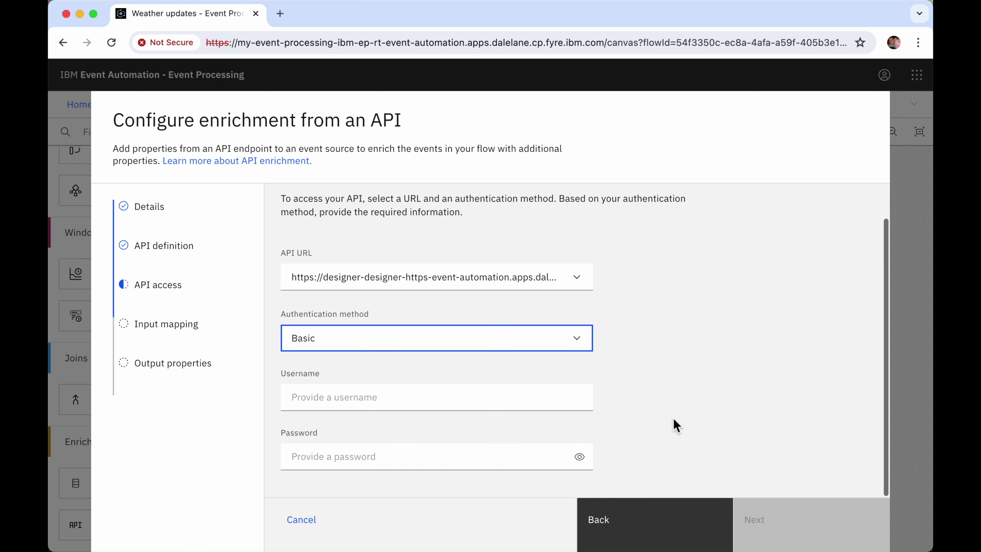
click(547, 394)
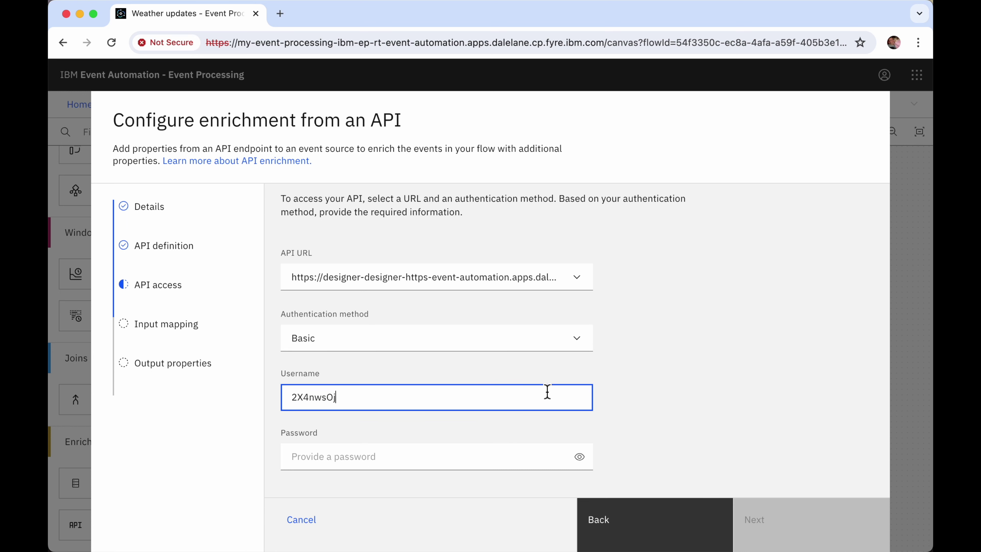
click(521, 458)
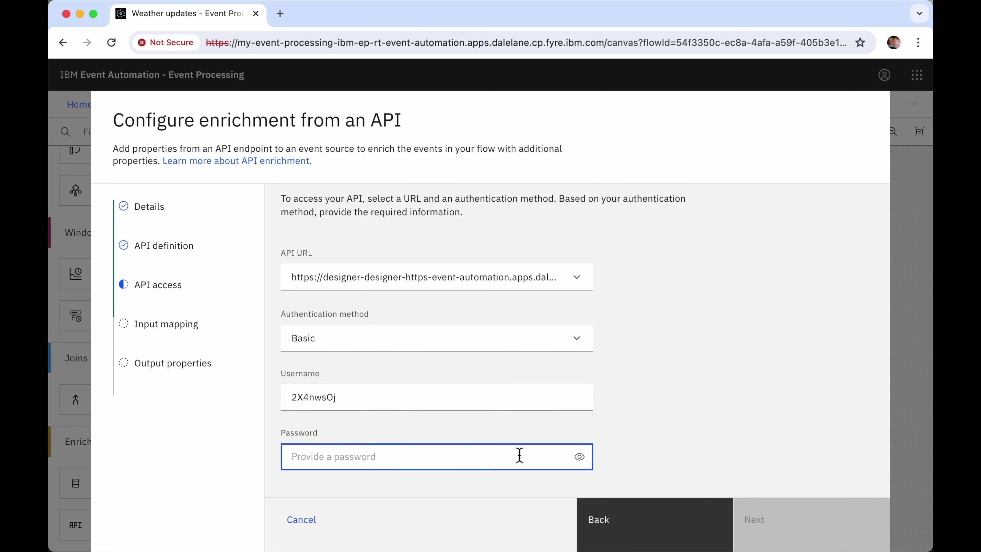
key(super+v)
click(794, 535)
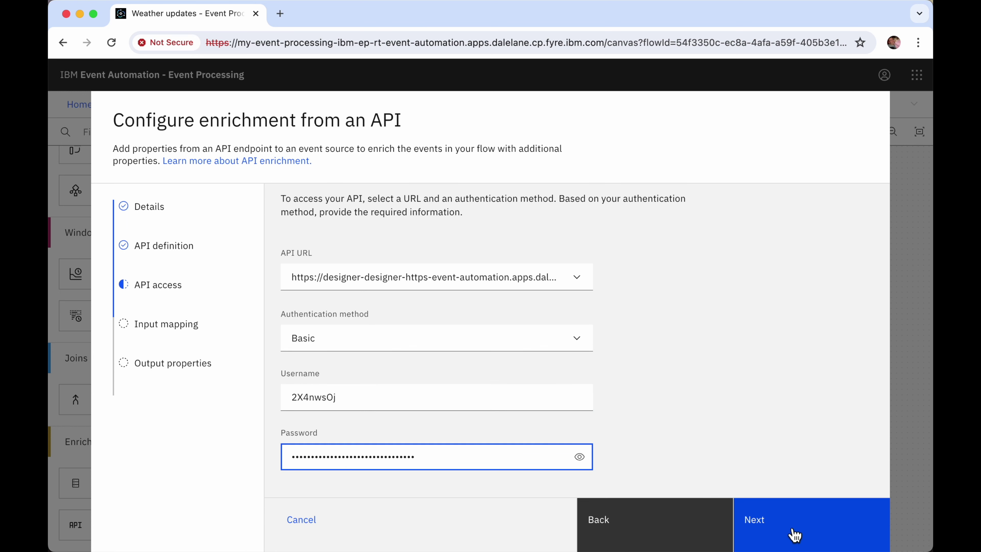
click(794, 535)
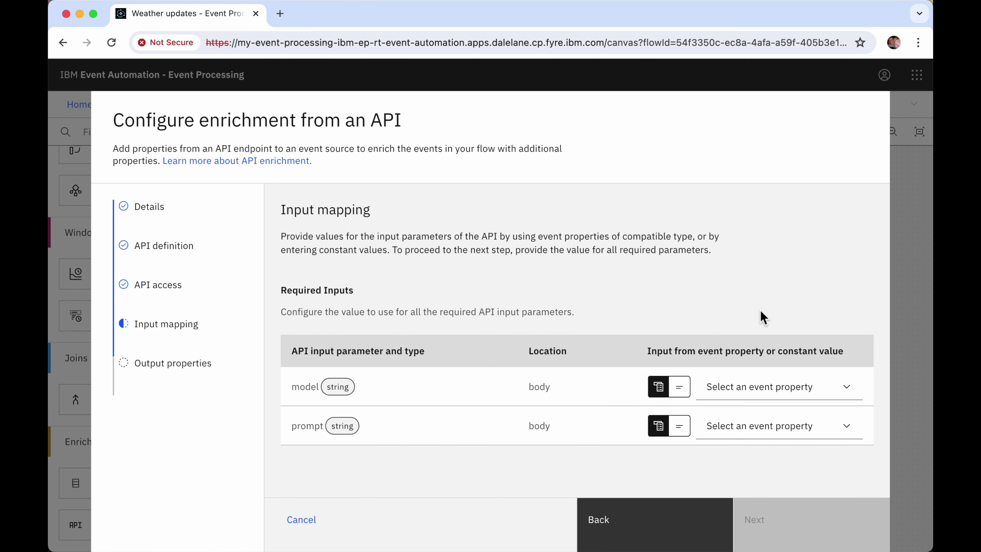
Map the model input to constant ibm/granite-13b-chat and the prompt input to the prompt property
click(680, 385)
click(746, 382)
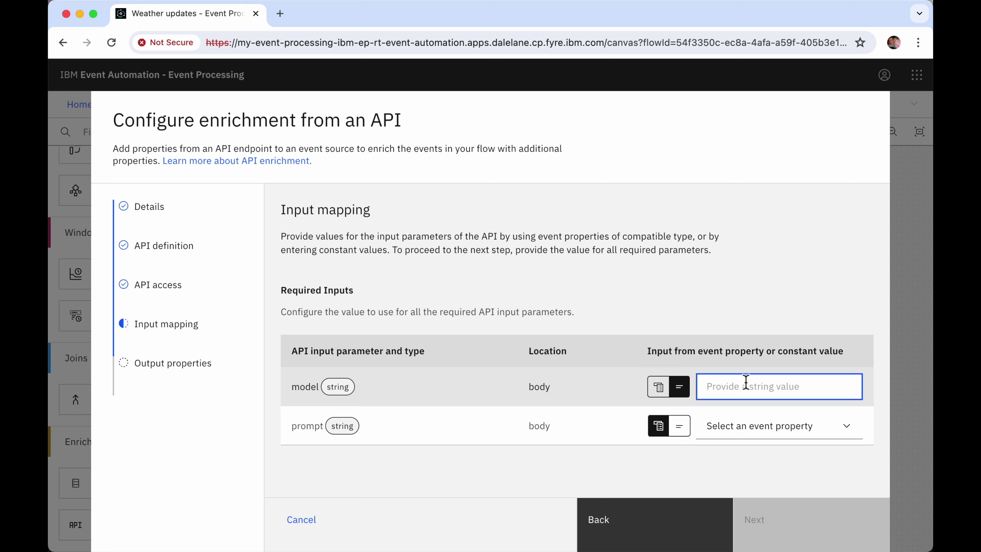
text(ibm/granite-13b-chat)
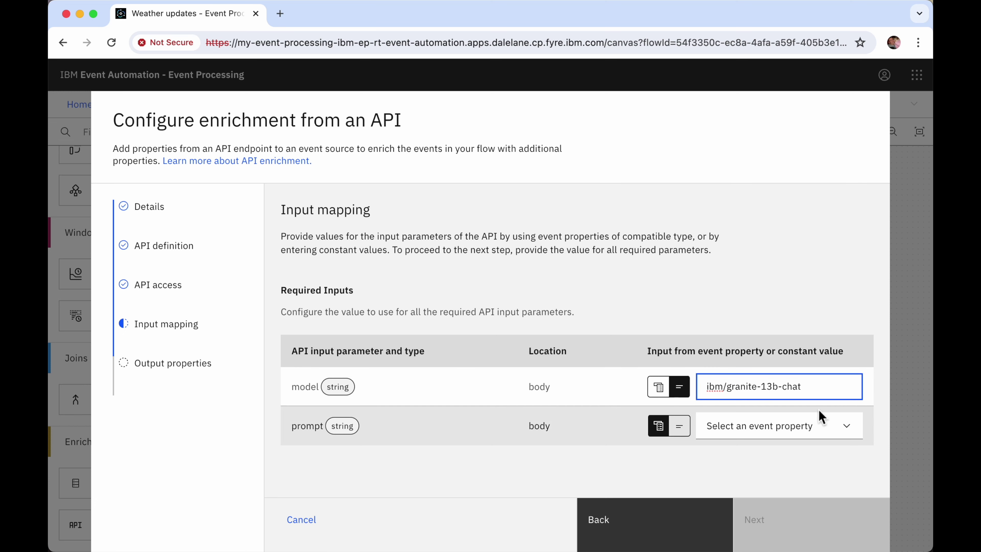
click(780, 433)
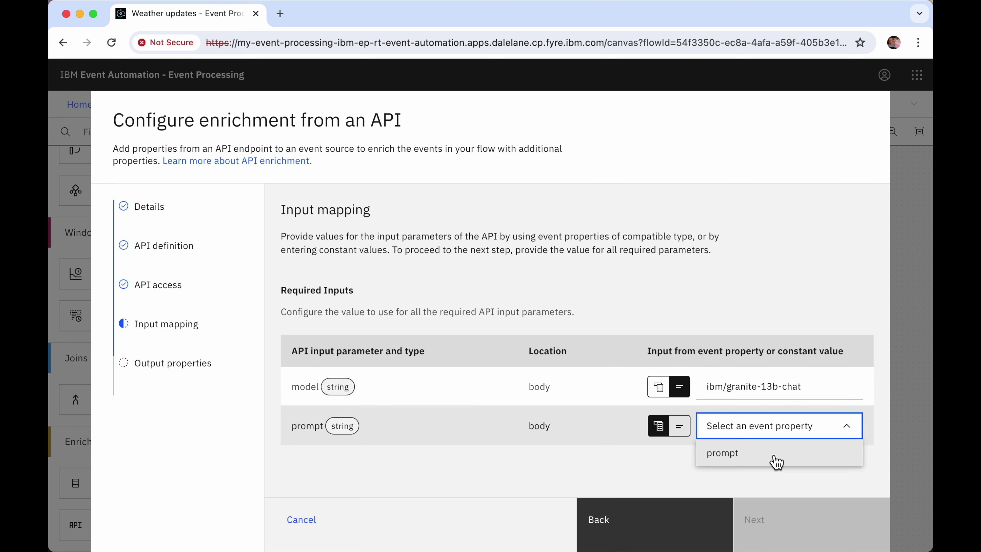
click(772, 455)
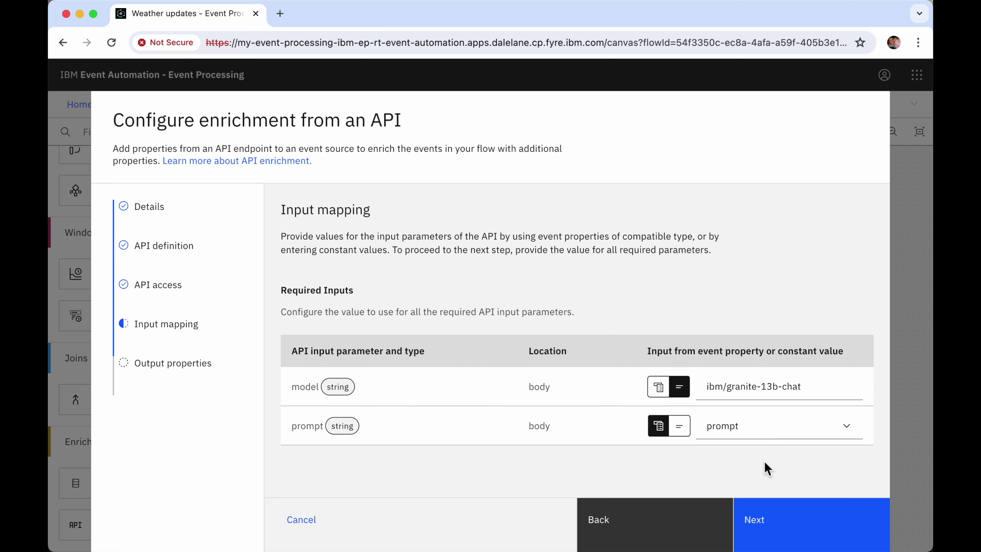
click(799, 538)
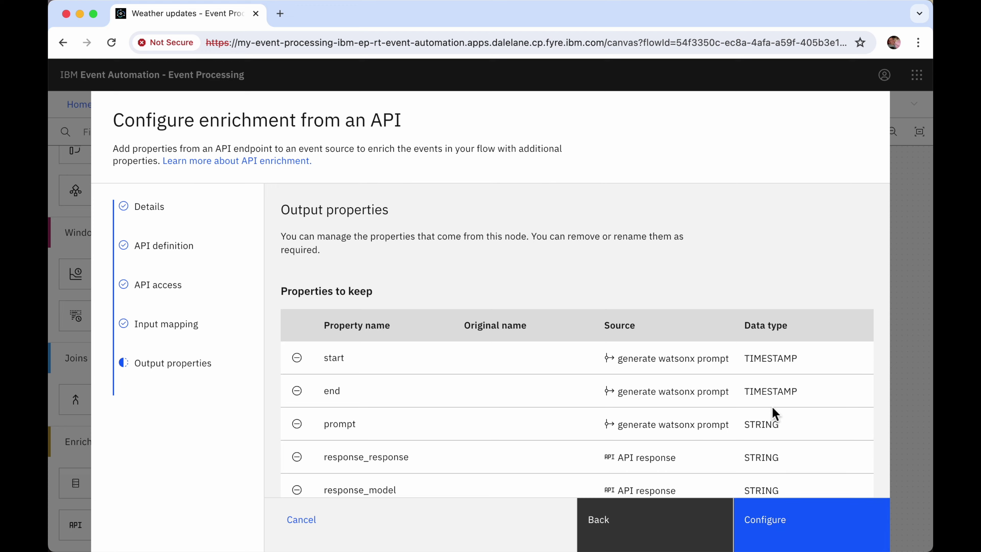
Remove the prompt, response_model and response_prompt outputs and rename response_response to summary
scroll(772, 407, down, 3)
scroll(772, 406, down, 1)
scroll(772, 407, up, 1)
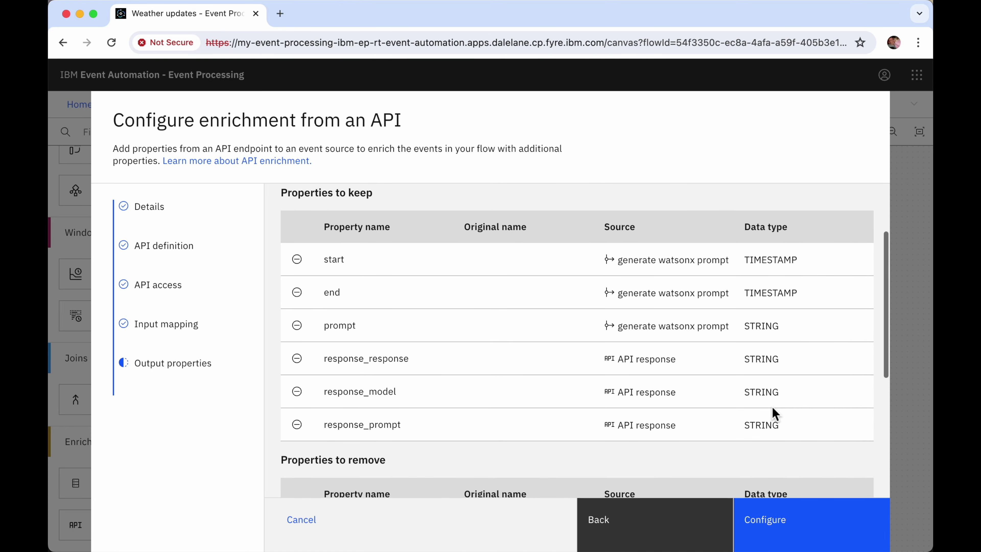
click(307, 328)
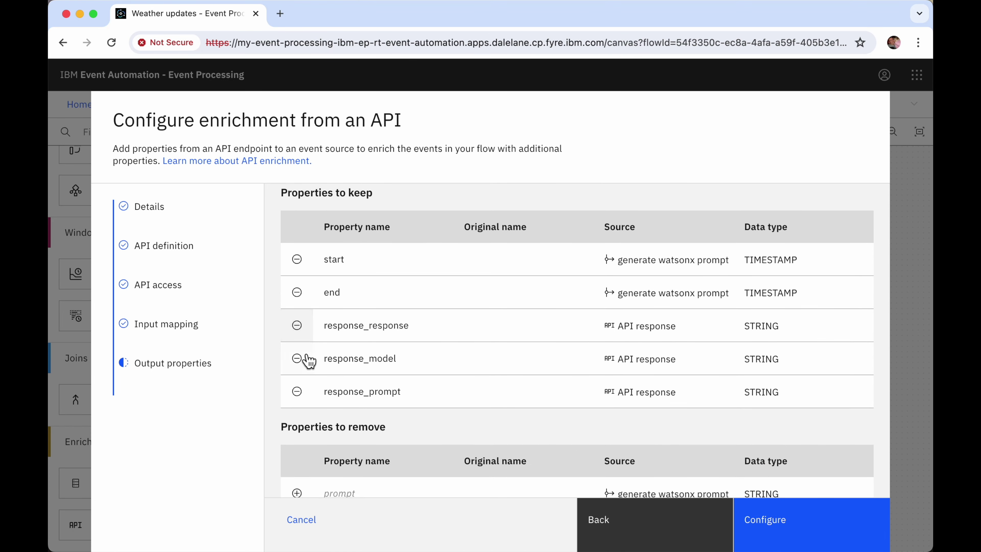
click(303, 363)
click(297, 359)
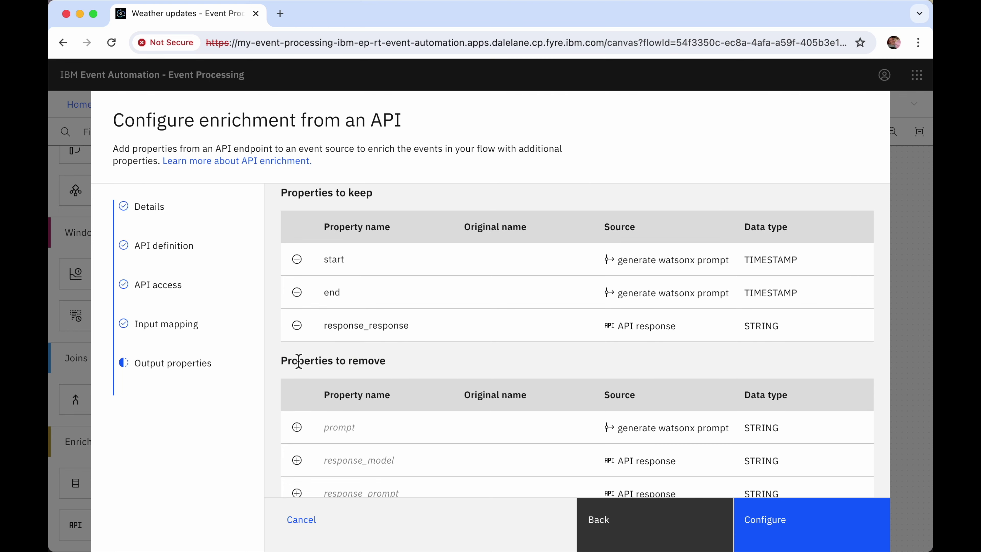
click(353, 336)
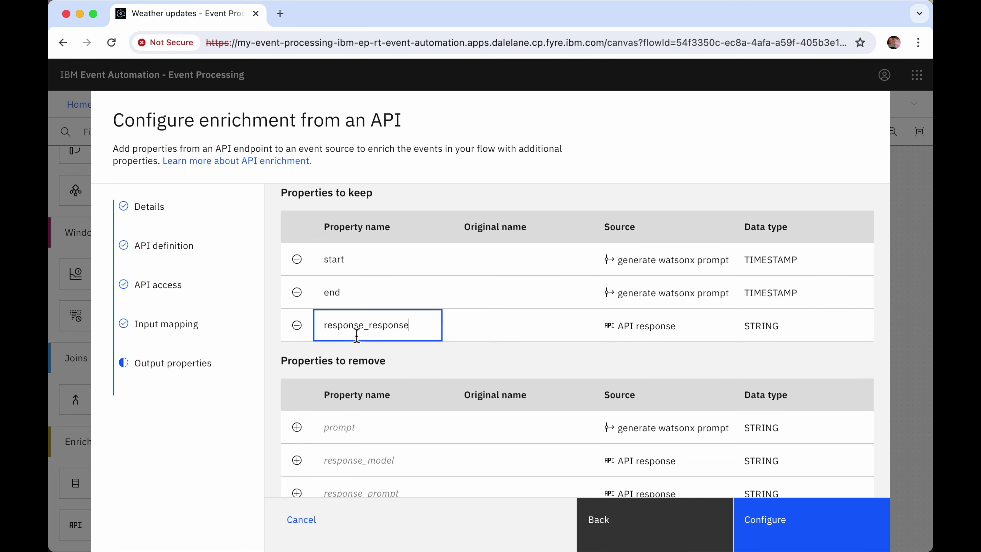
text(summary)
click(444, 361)
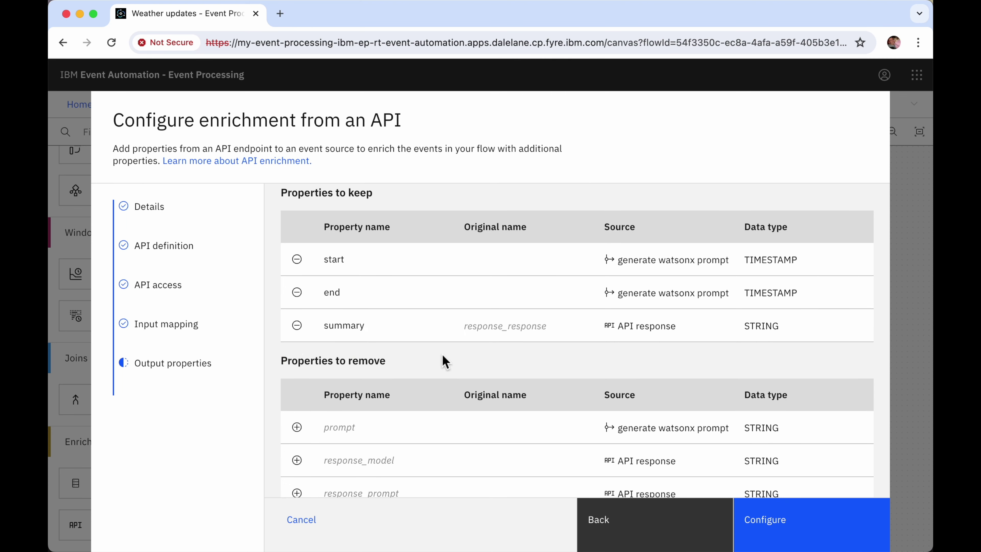
scroll(445, 361, up, 1)
click(786, 521)
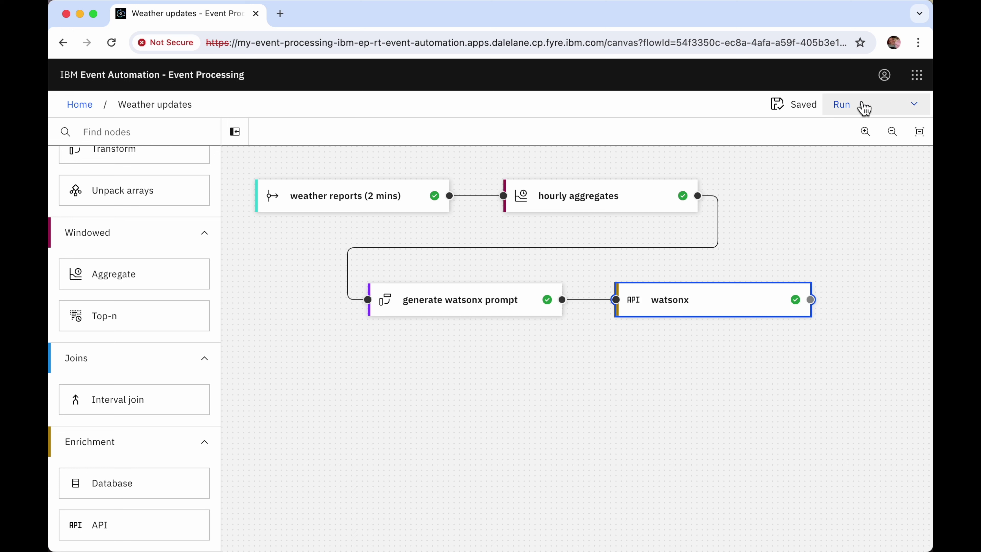
Add an event destination below the watsonx node, connect them, and open the sink_1 configuration
click(879, 212)
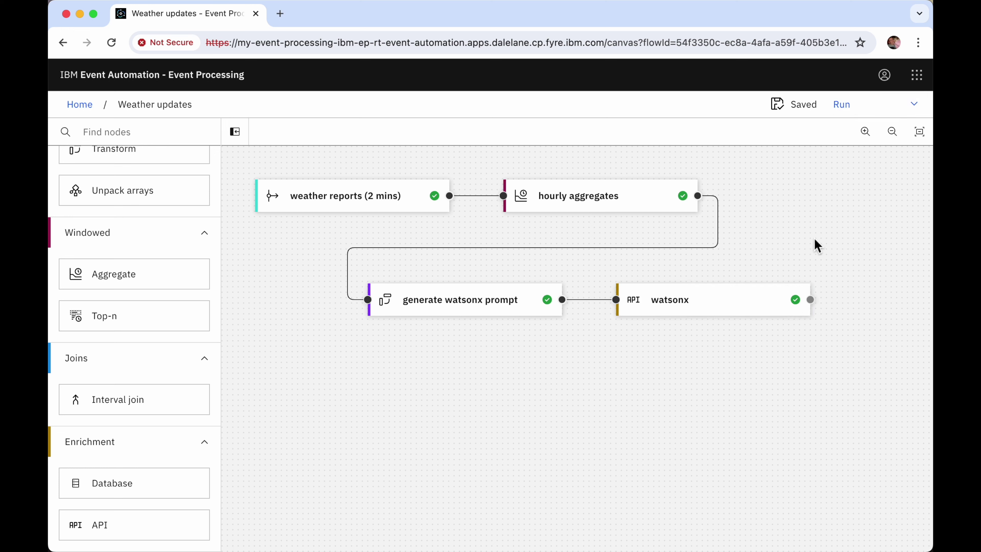
scroll(165, 204, up, 5)
drag(125, 253, 671, 398)
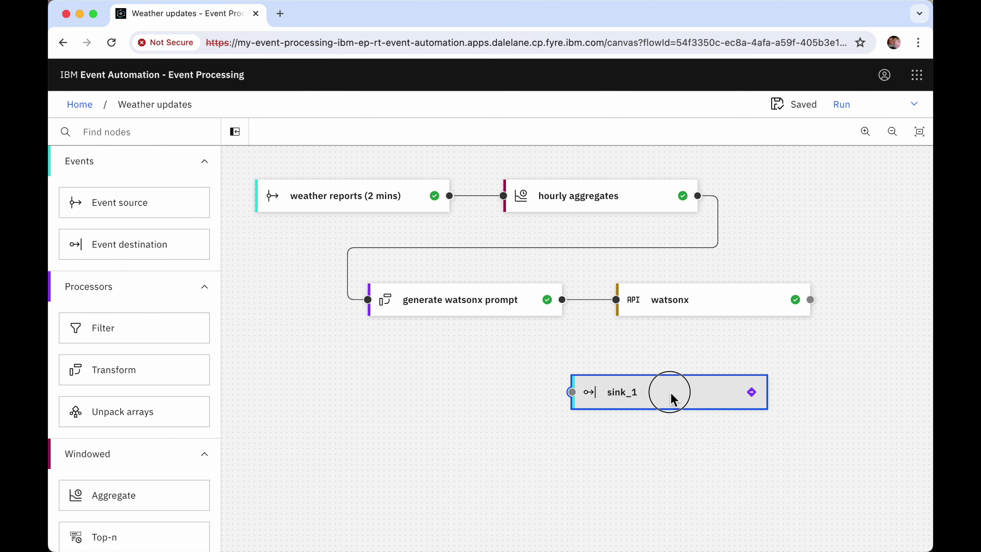
drag(810, 301, 573, 391)
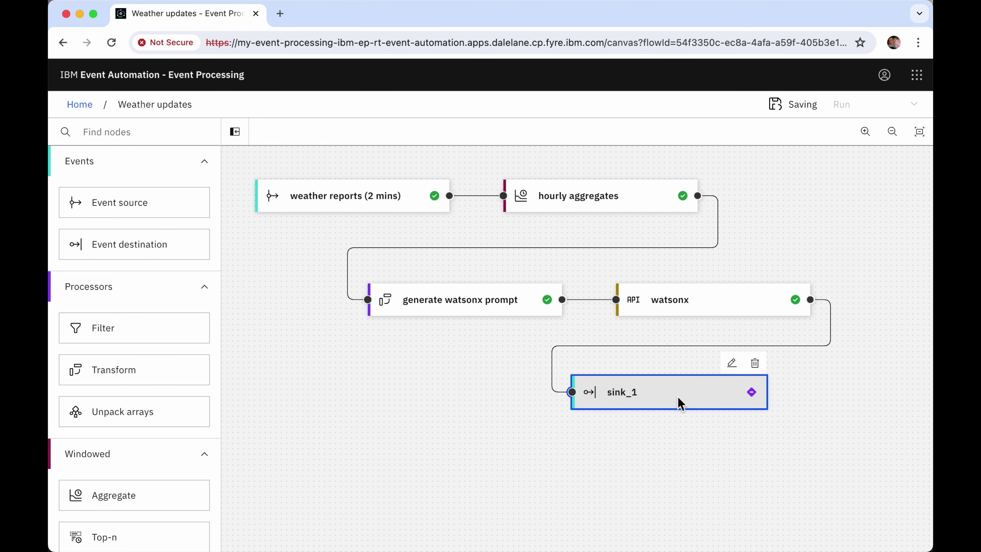
double_click(679, 401)
triple_click(469, 285)
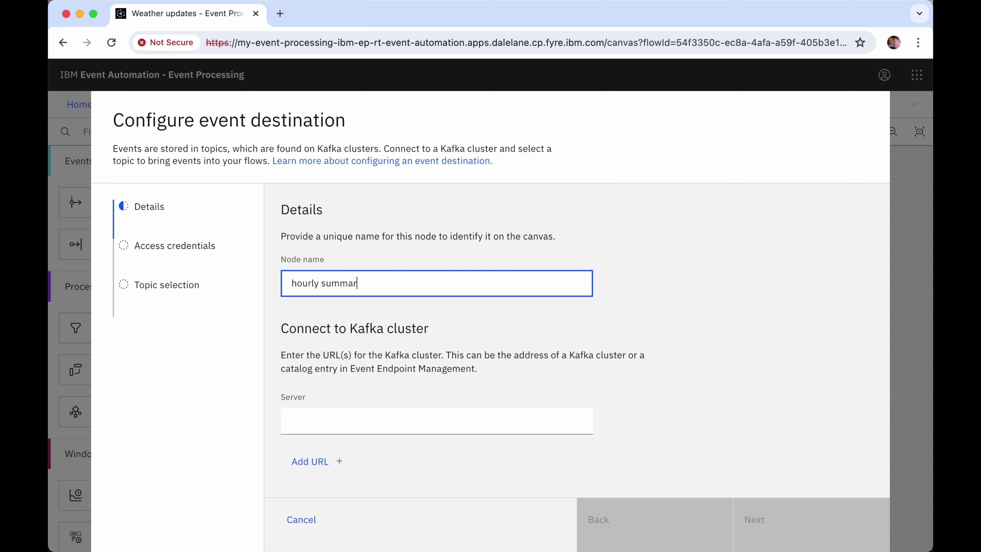
Name the destination 'hourly summaries' and paste in the Kafka server address
click(499, 334)
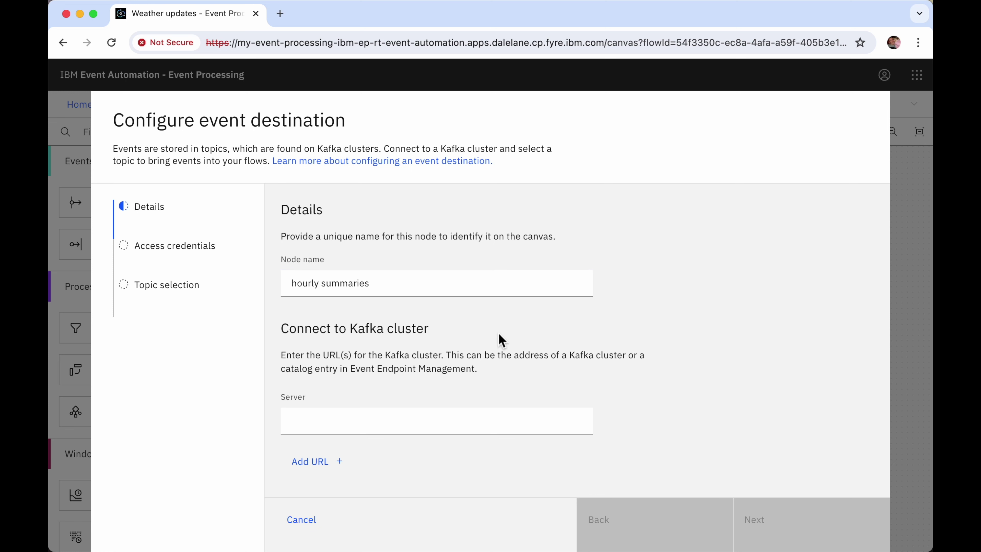
click(461, 423)
key(super+v)
click(795, 521)
Enter the Kafka username and connection password as access credentials
scroll(732, 404, down, 2)
click(516, 381)
text(kafka-demo-apps)
key(Tab)
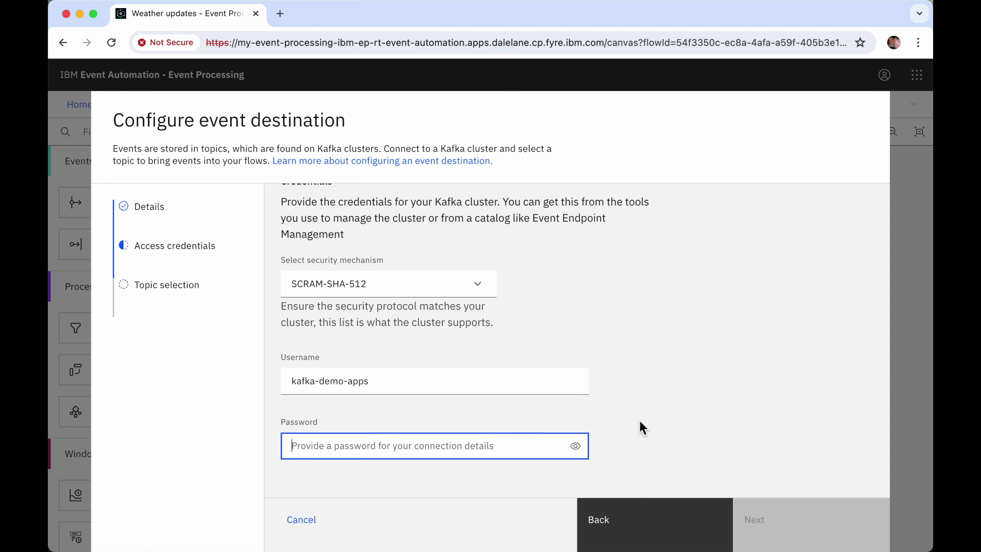
key(super+v)
click(794, 532)
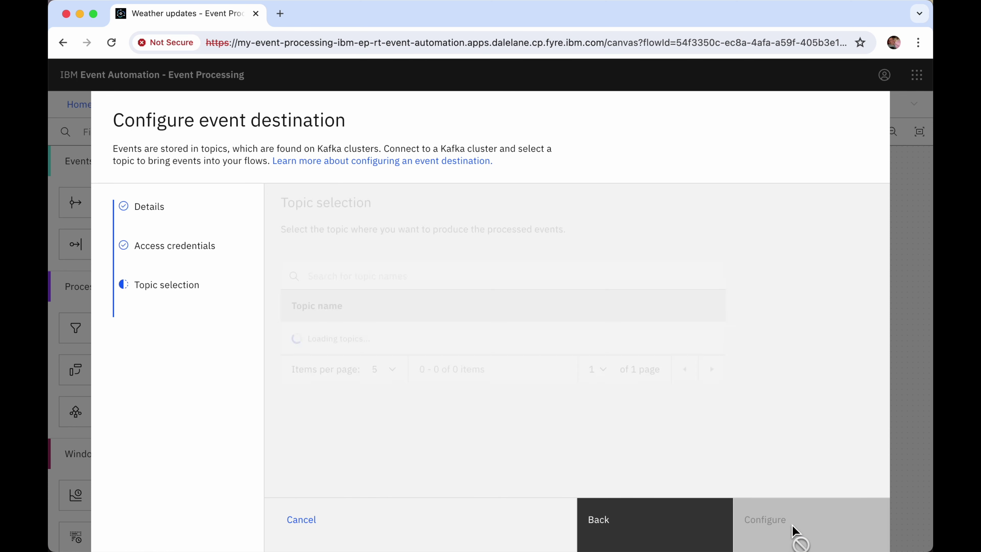
Search for SUMMAR and choose the WEATHER.IBM.HURSLEY.SUMMARIES topic as the destination
click(472, 285)
text(SUMMAR)
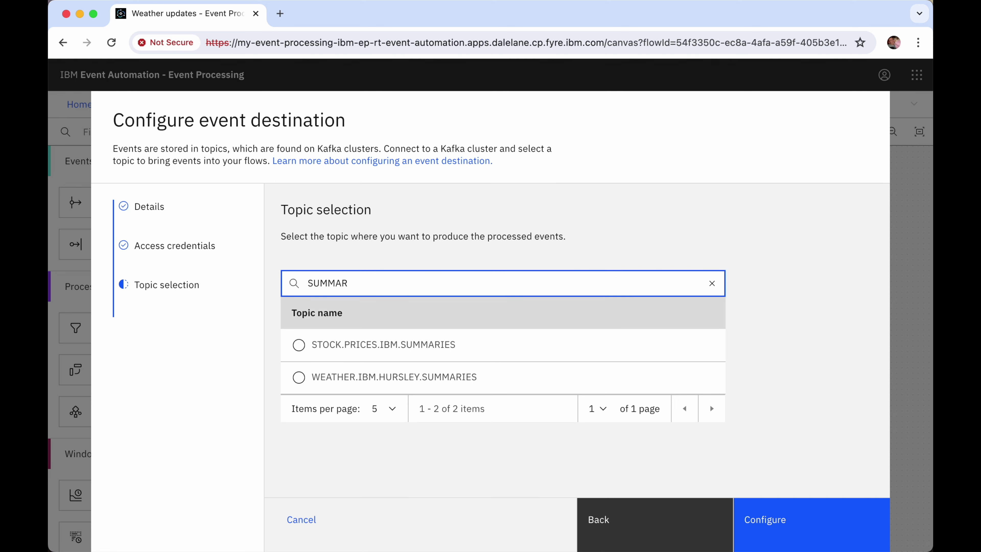
click(435, 381)
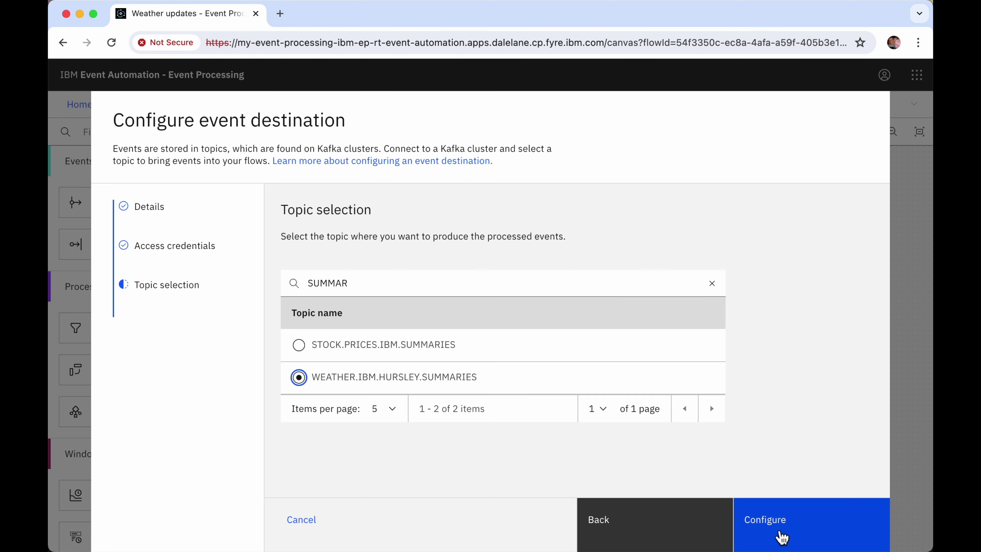
click(779, 535)
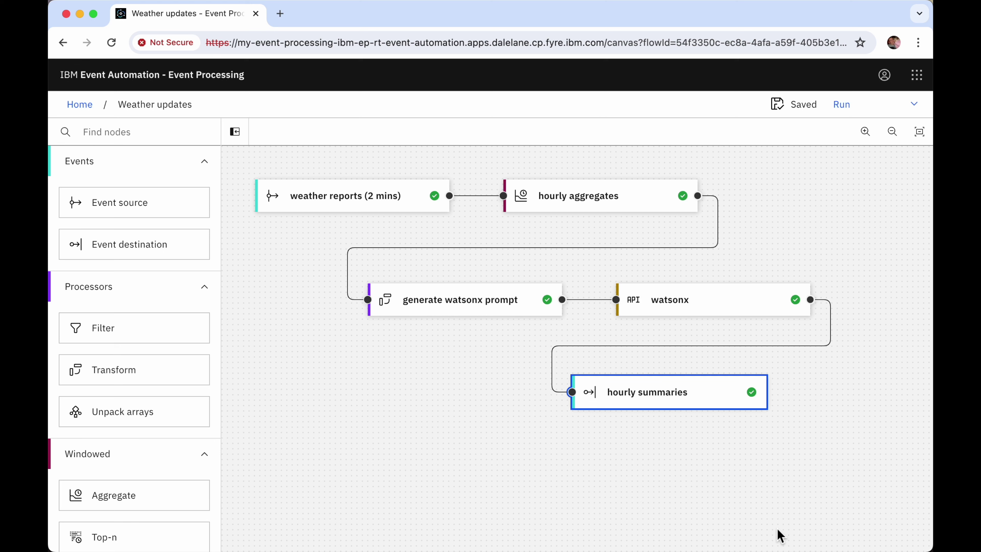
Run the complete flow on events from now and fit the flow diagram into view
click(860, 105)
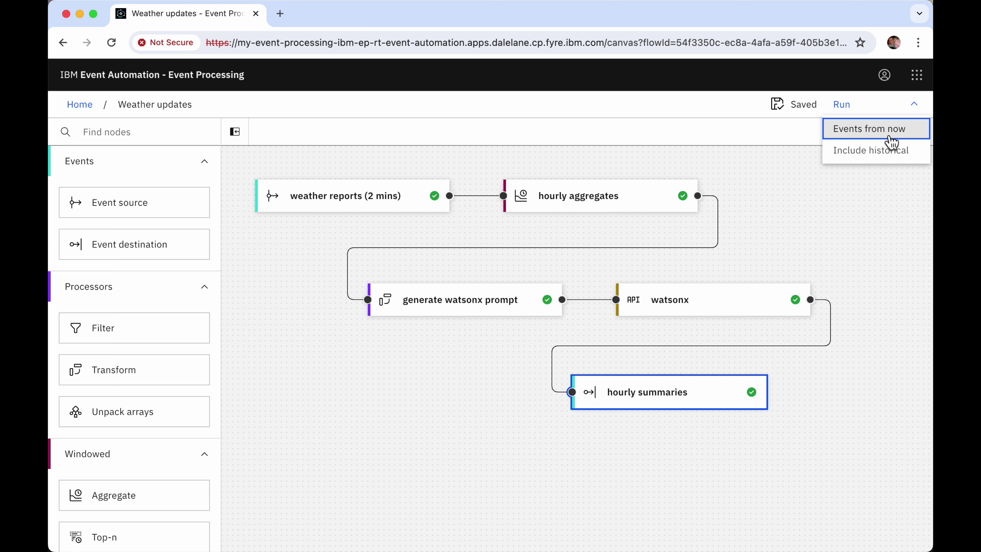
click(890, 136)
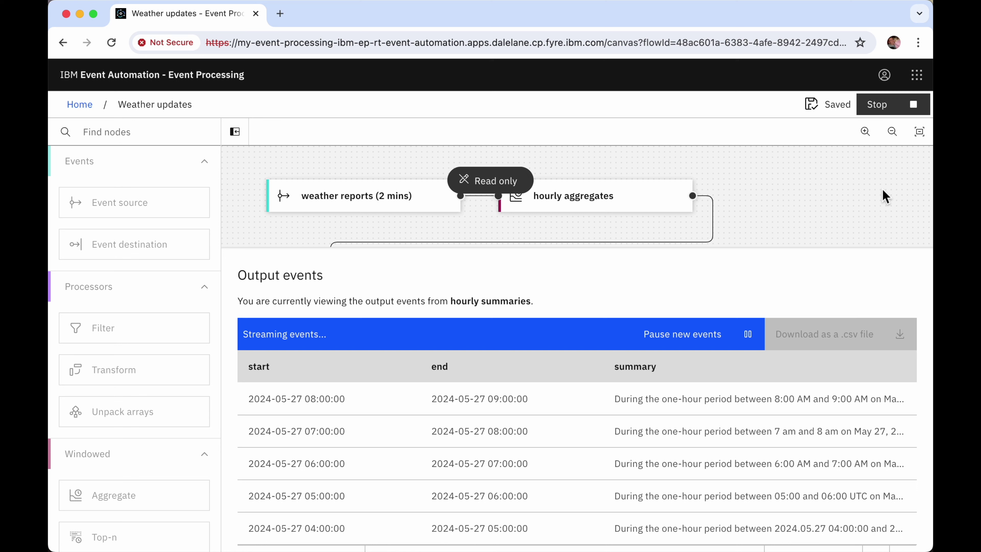
click(920, 133)
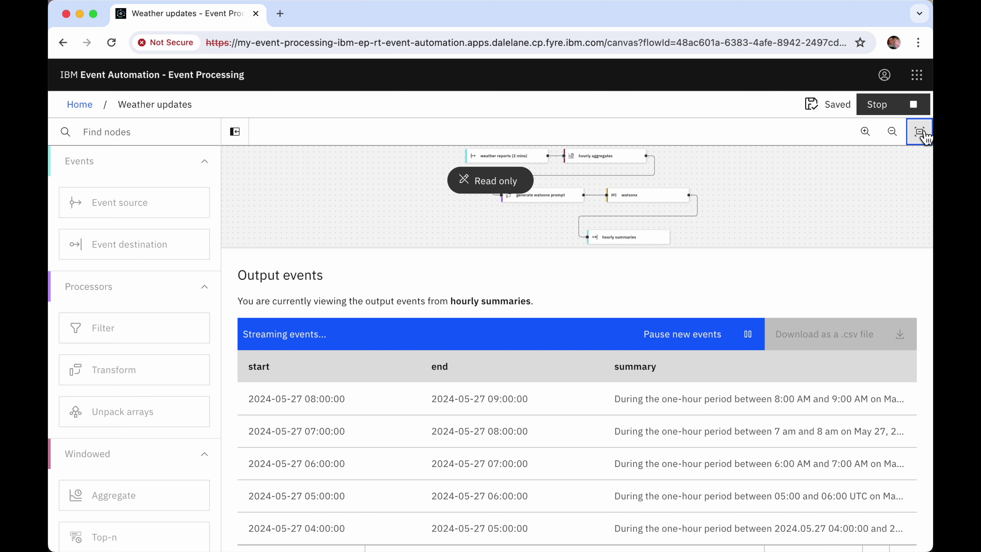
click(864, 131)
drag(858, 204, 650, 209)
scroll(778, 476, down, 1)
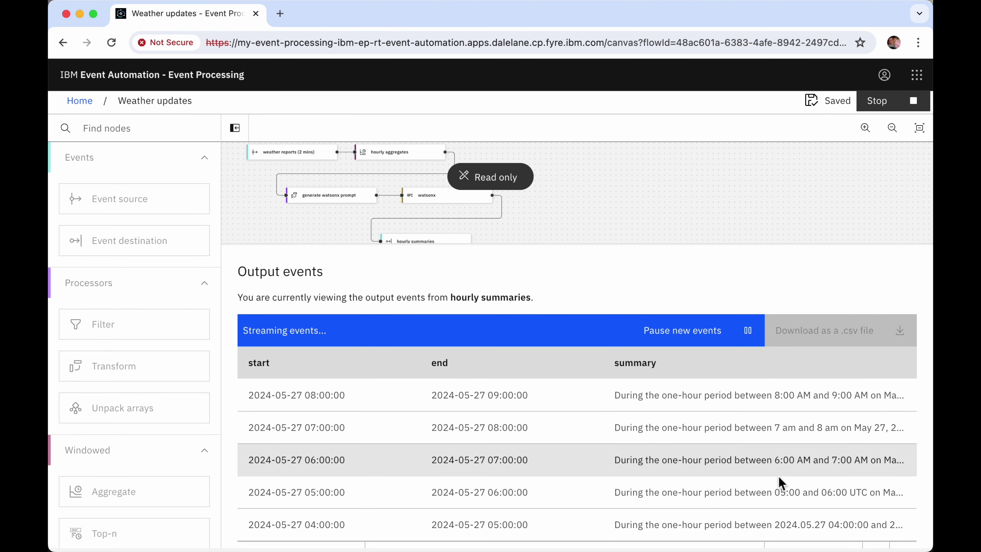
scroll(778, 482, up, 1)
click(917, 75)
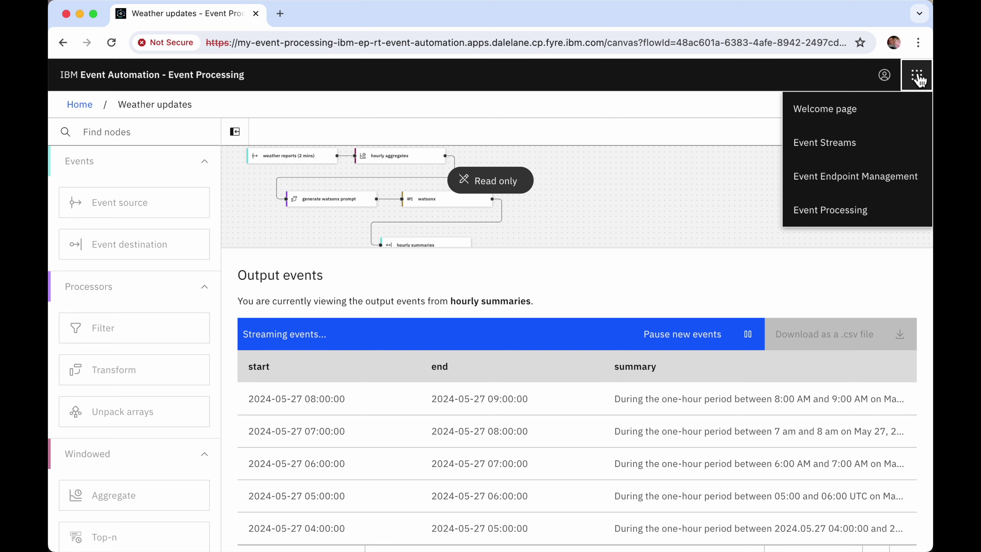
In Event Streams, search topics for SUMMAR and open WEATHER.IBM.HURSLEY.SUMMARIES
click(856, 146)
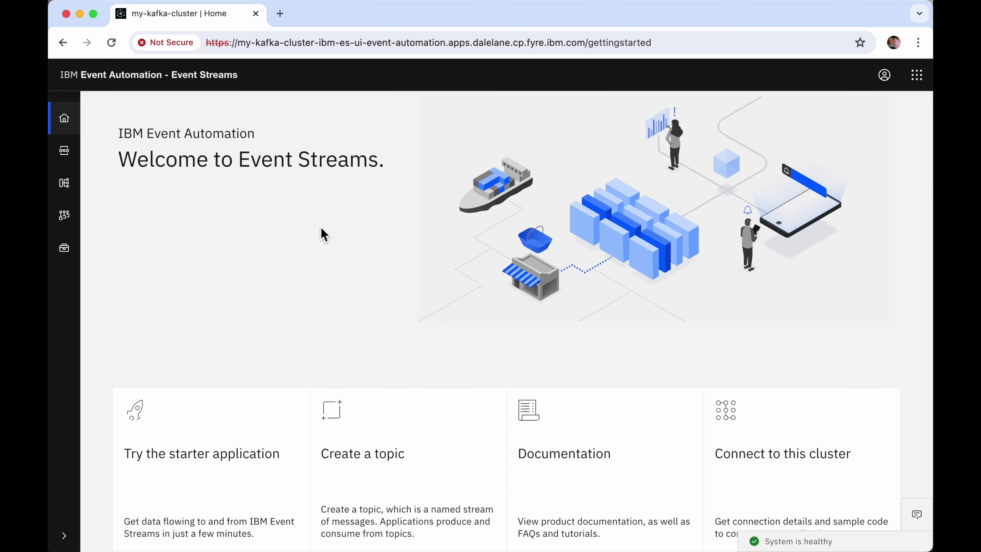
click(65, 152)
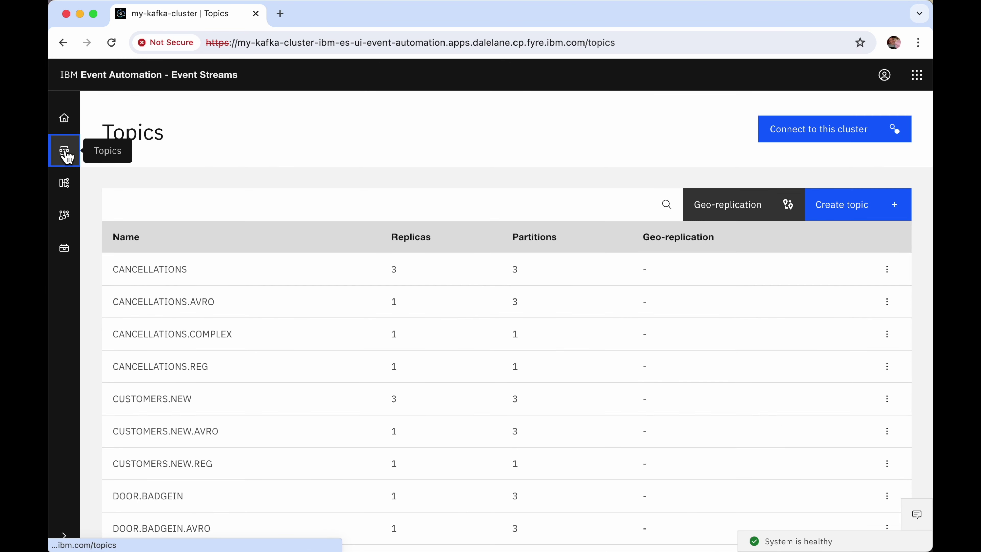
click(662, 198)
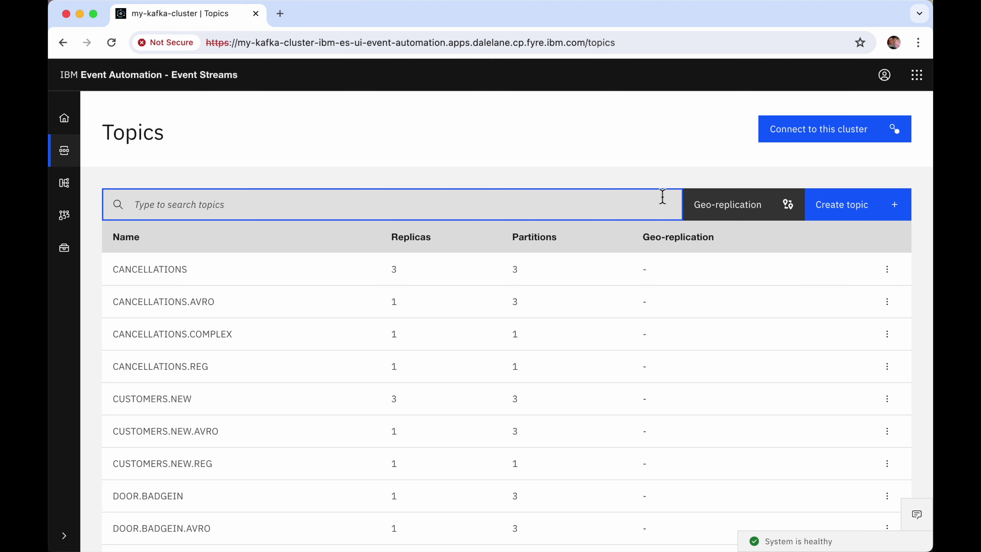
text(SUMMAR)
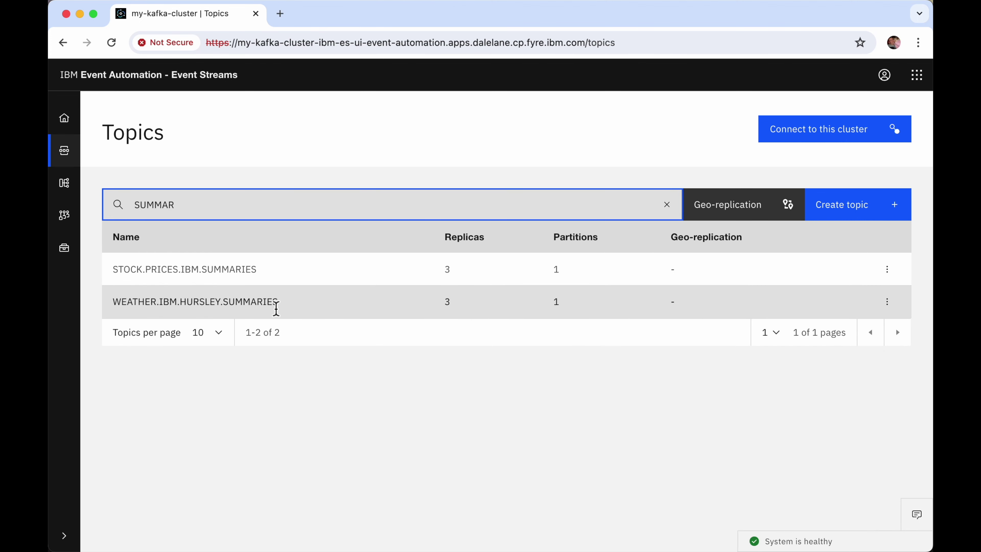
click(276, 303)
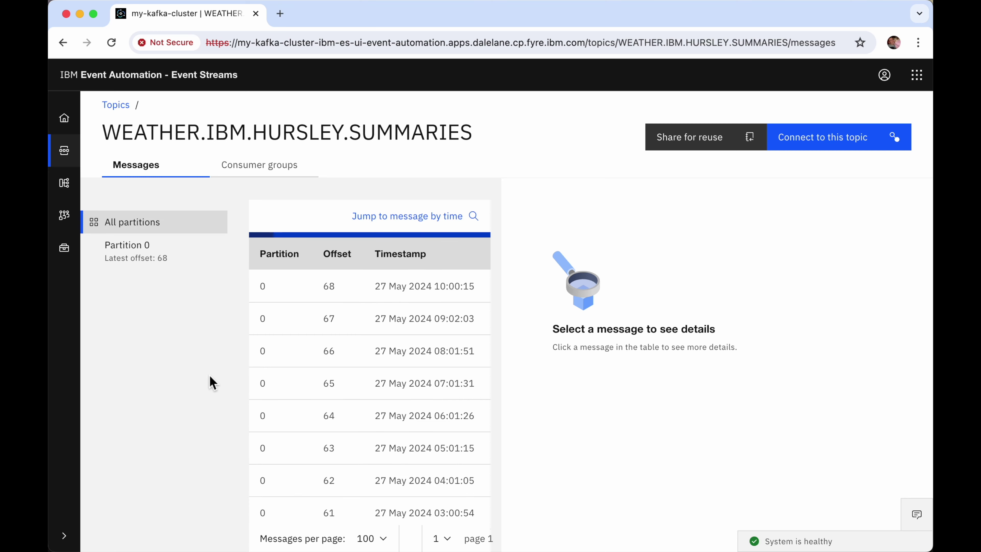
Read the newest message at offset 68 and its formatted weather summary payload
click(423, 286)
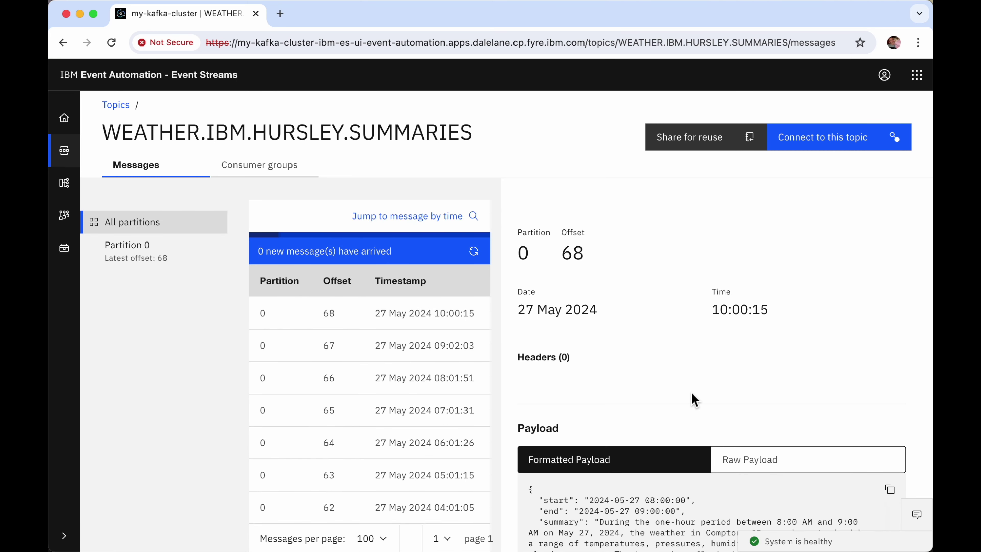
scroll(695, 400, down, 10)
scroll(844, 423, down, 3)
scroll(843, 423, up, 6)
scroll(843, 423, up, 3)
scroll(844, 423, down, 2)
scroll(844, 423, up, 2)
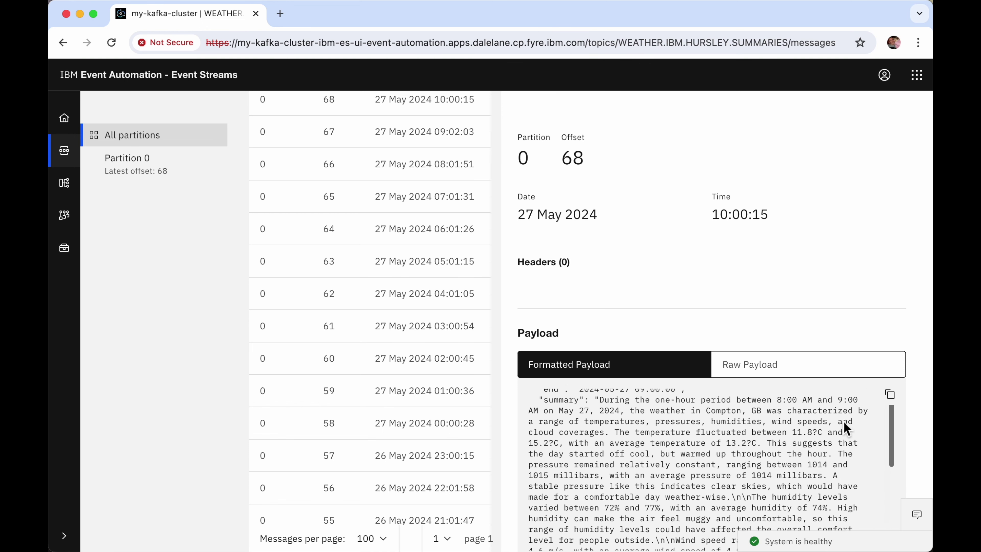
scroll(862, 455, down, 10)
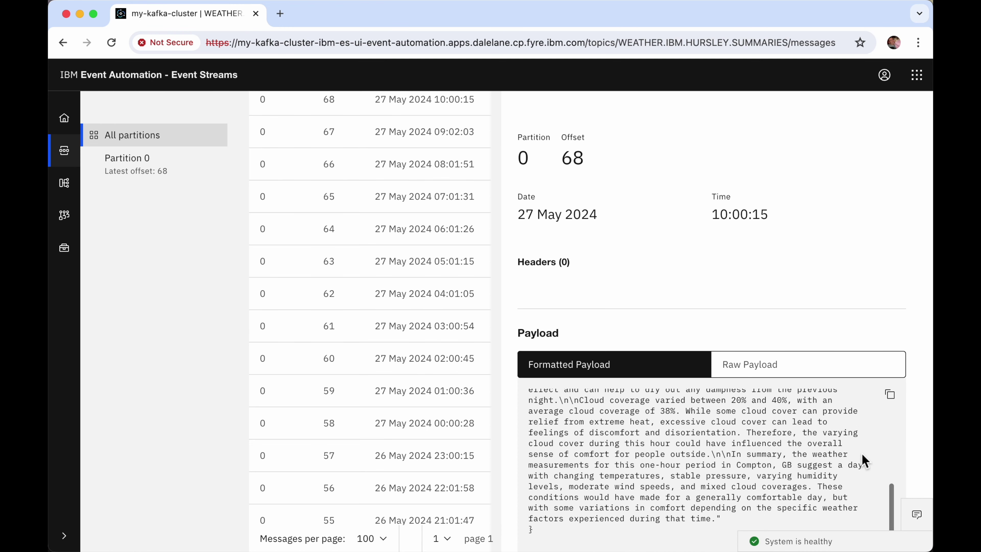
scroll(386, 293, up, 5)
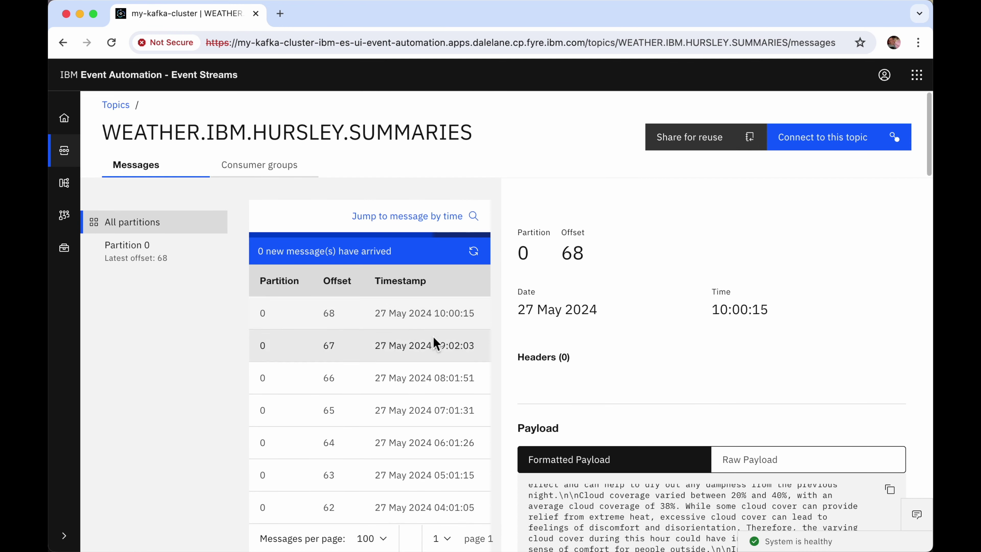
Review messages at offsets 67 and 66, ending on the 06:00–07:00 Compton summary
click(434, 344)
scroll(708, 445, down, 3)
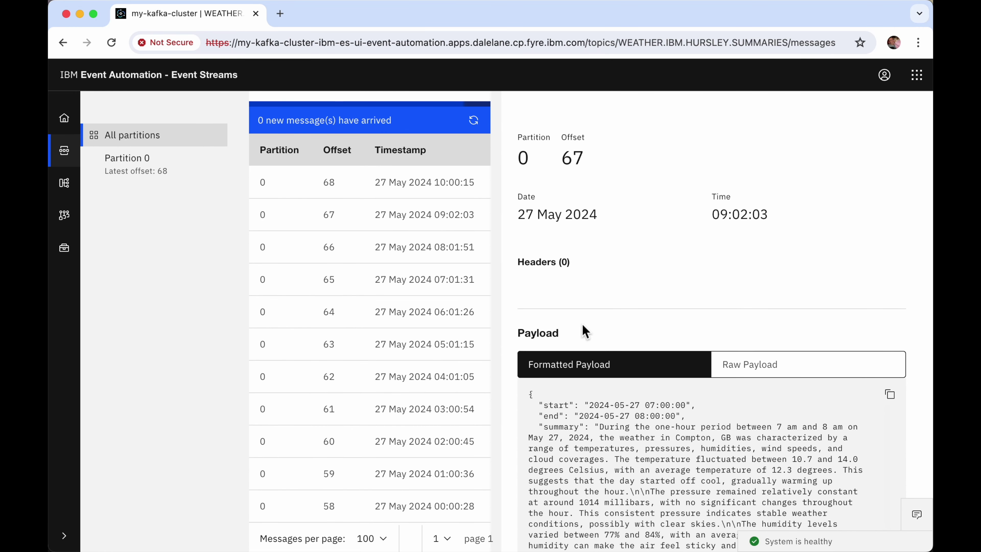
click(445, 249)
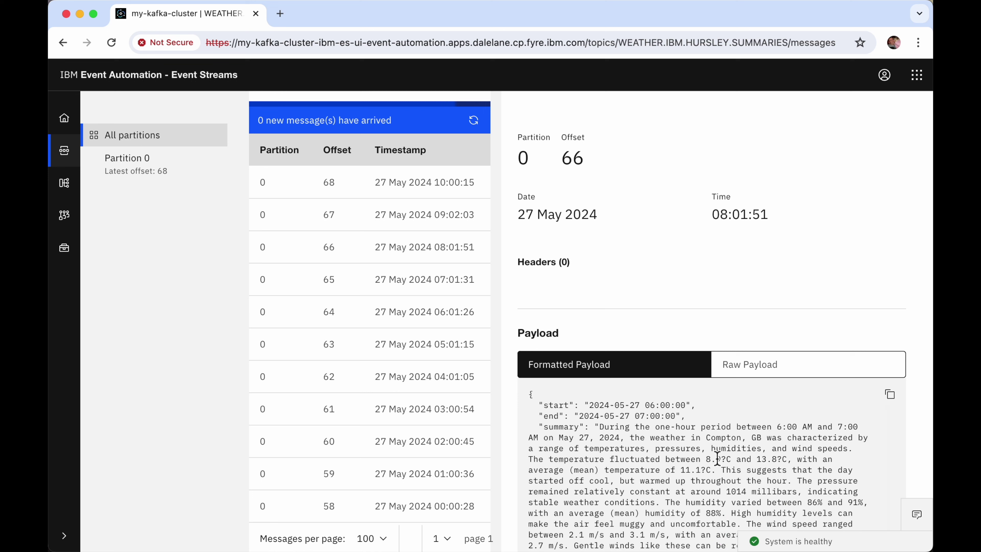
scroll(725, 463, down, 5)
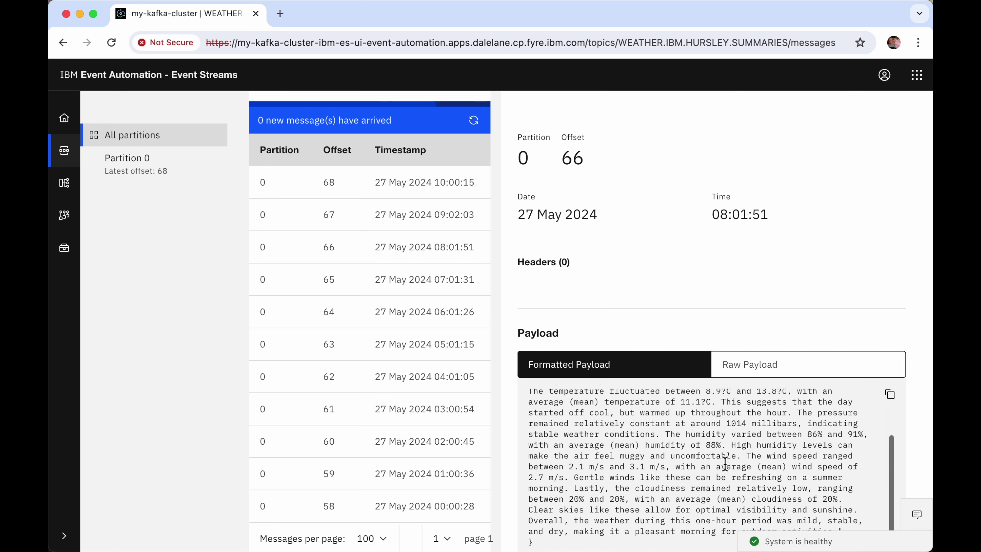
scroll(725, 464, up, 3)
scroll(725, 464, up, 2)
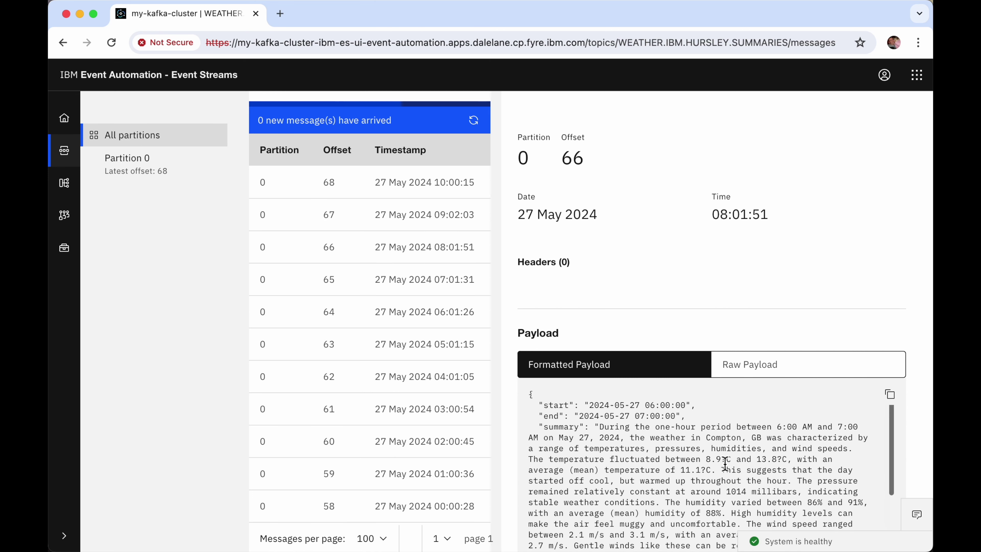